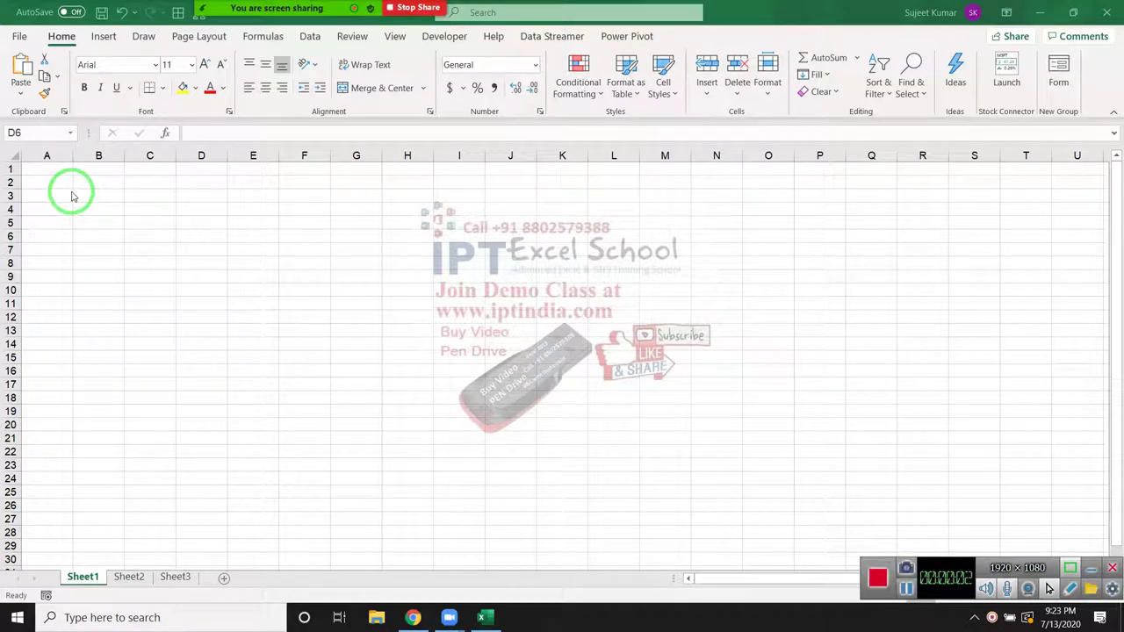
# Enter asdas1232as12ds in A1 and autofit column A to show the full text.
pyautogui.click(51, 170)
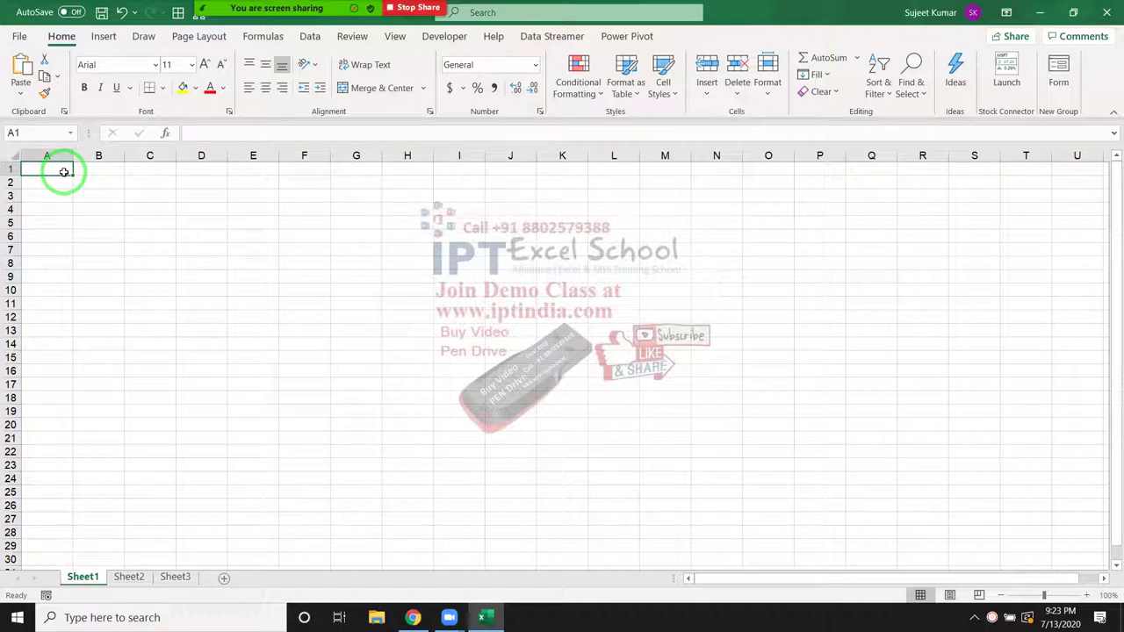
pyautogui.write('asdas1232asds')
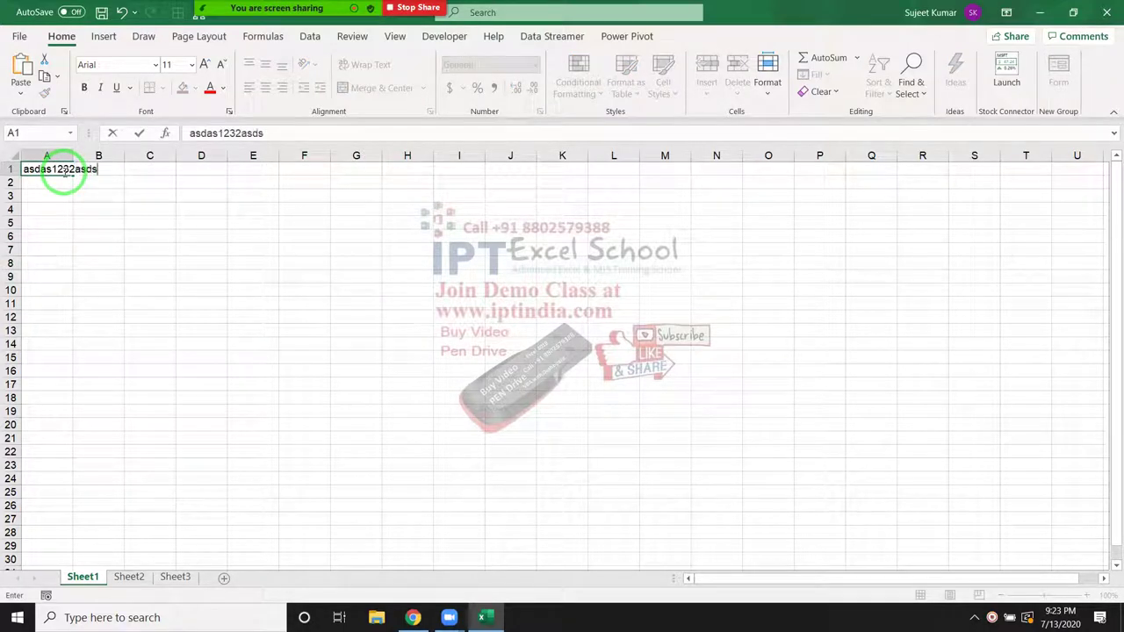
pyautogui.click(77, 195)
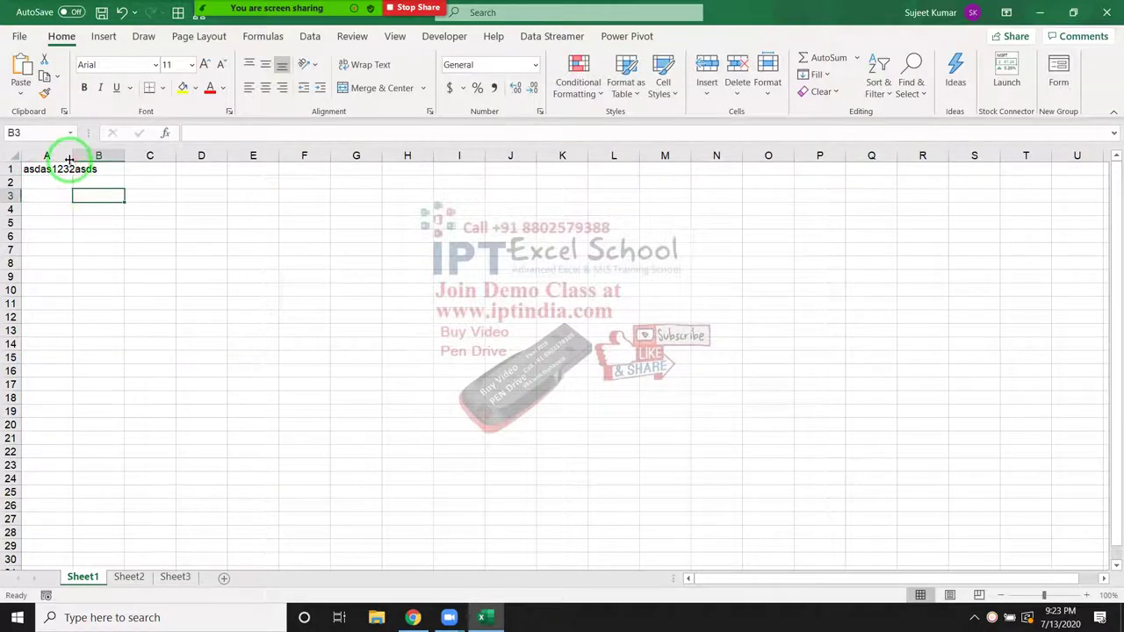
pyautogui.doubleClick(71, 158)
pyautogui.click(77, 169)
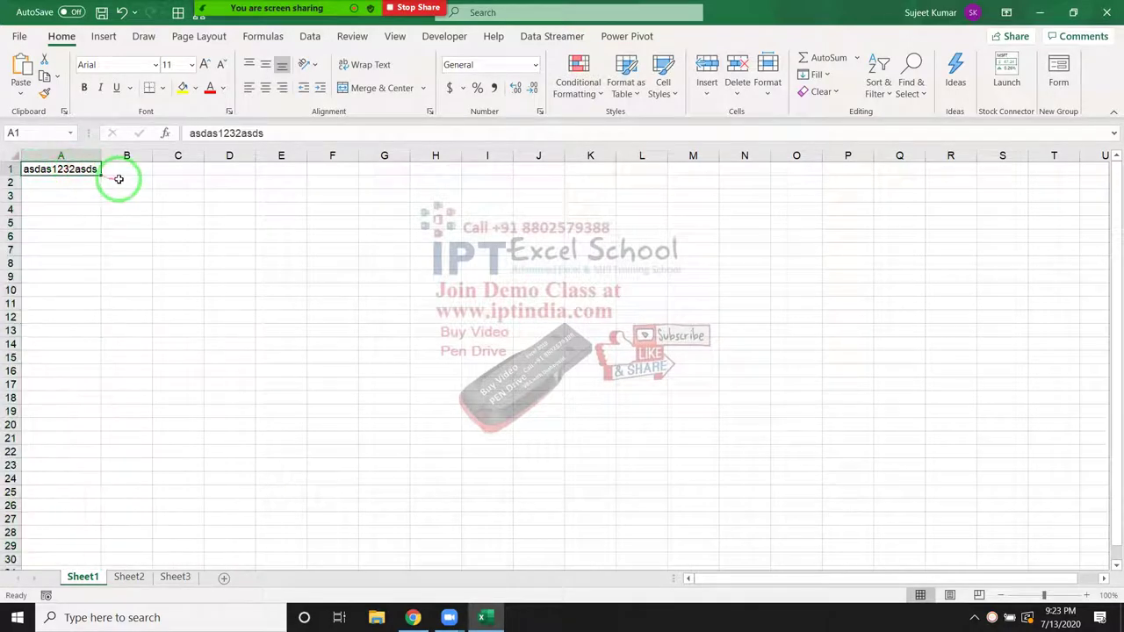
pyautogui.click(84, 169)
pyautogui.doubleClick(83, 170)
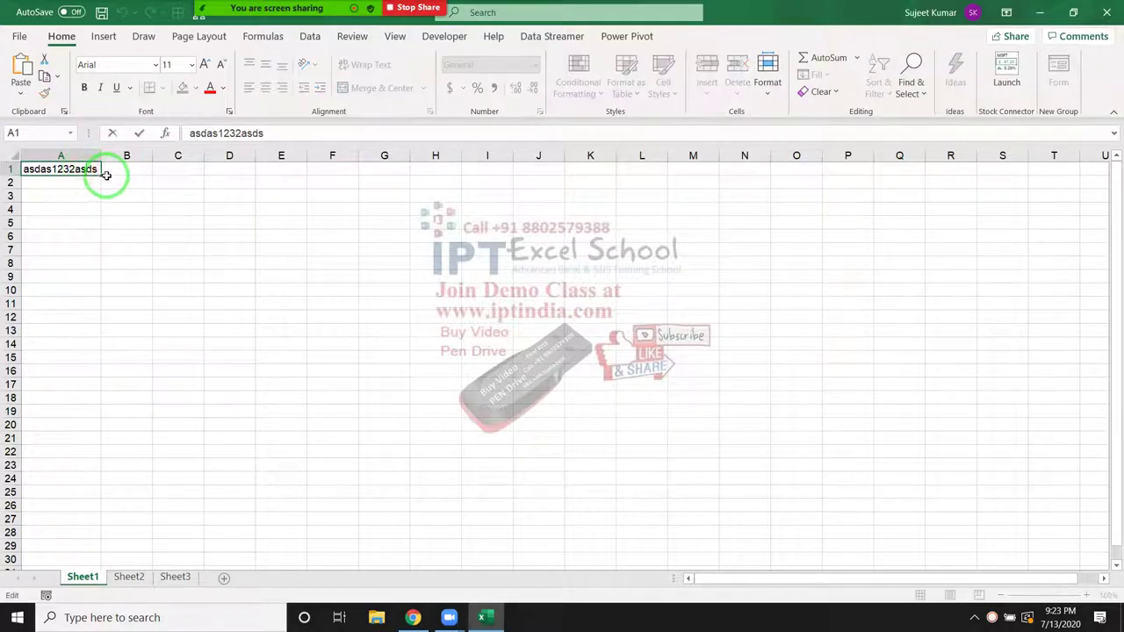
pyautogui.write('12')
pyautogui.click(105, 211)
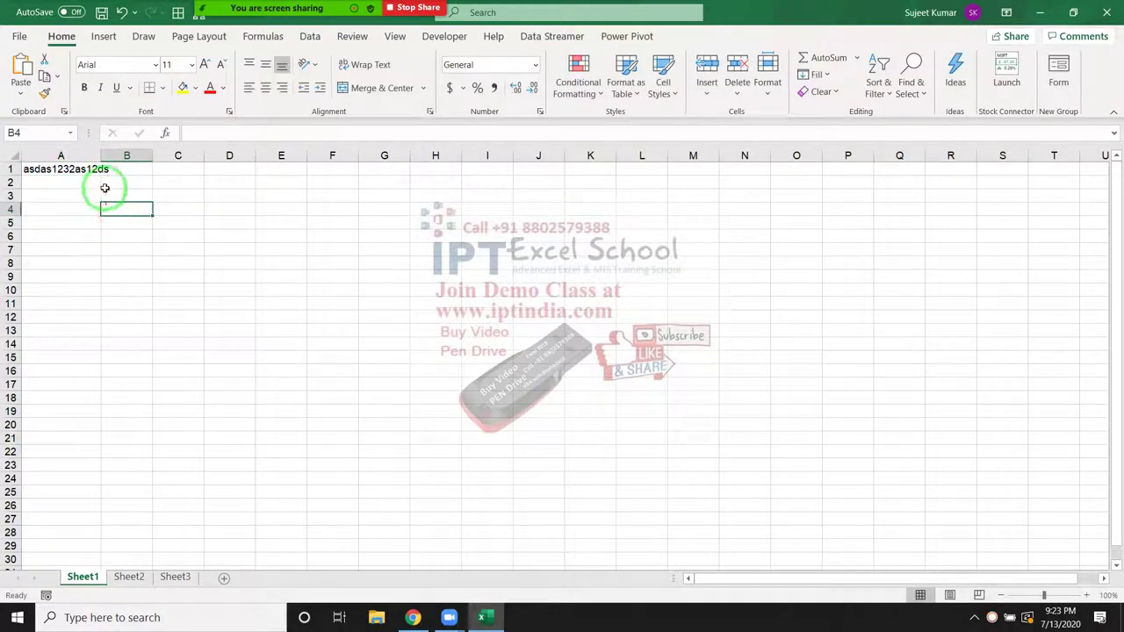
pyautogui.doubleClick(99, 155)
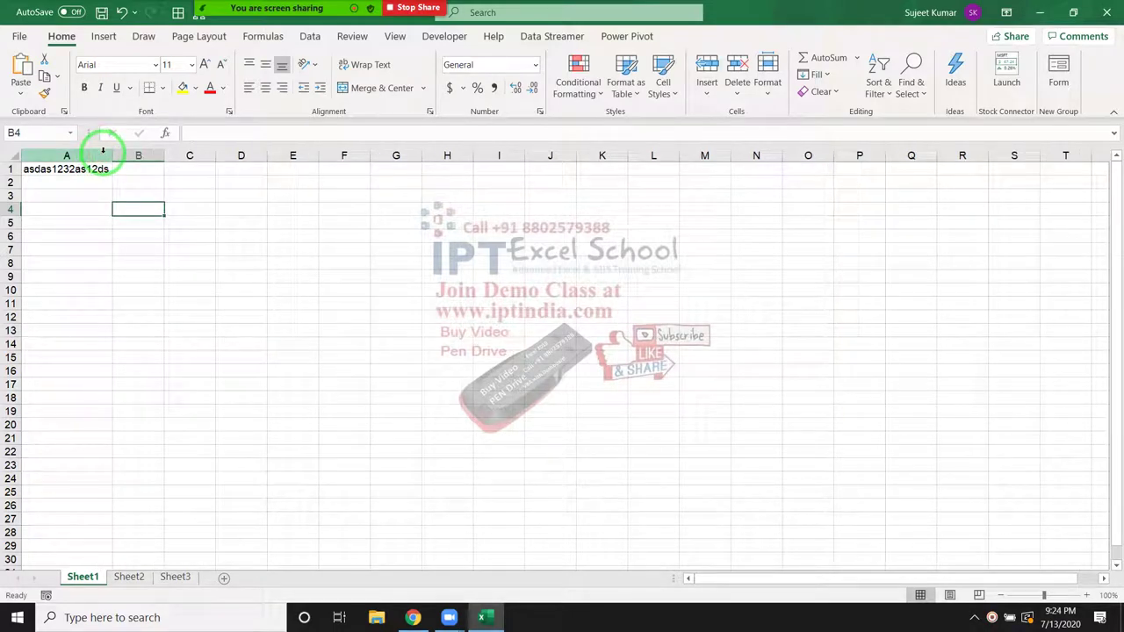
# Enter the expected result 123212 in B1.
pyautogui.click(143, 166)
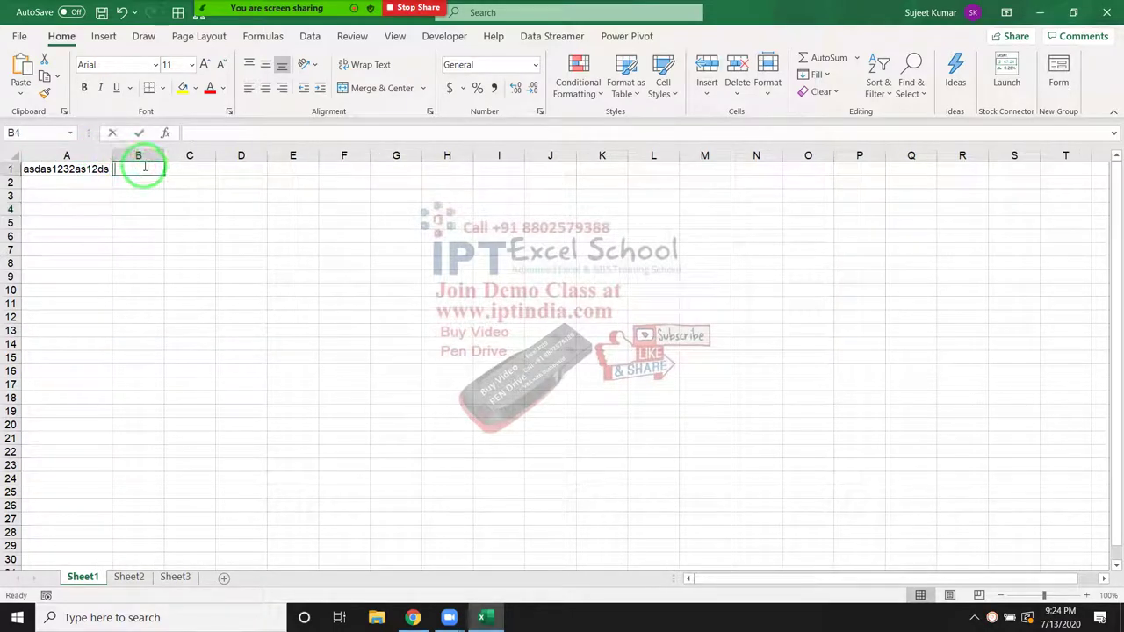
pyautogui.write('123212')
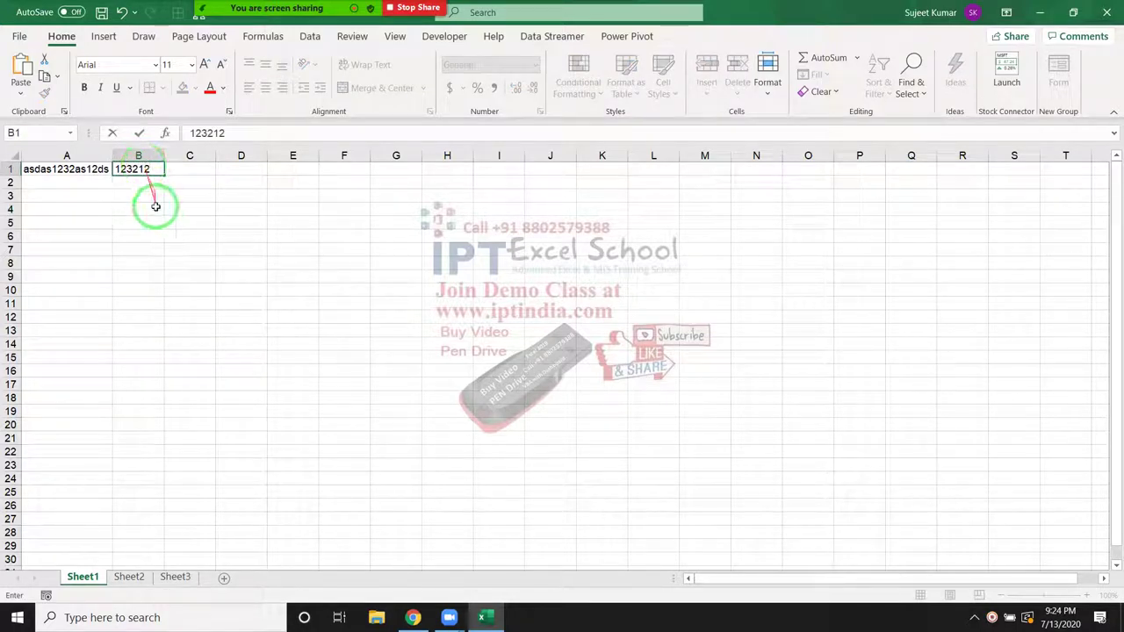
pyautogui.click(151, 196)
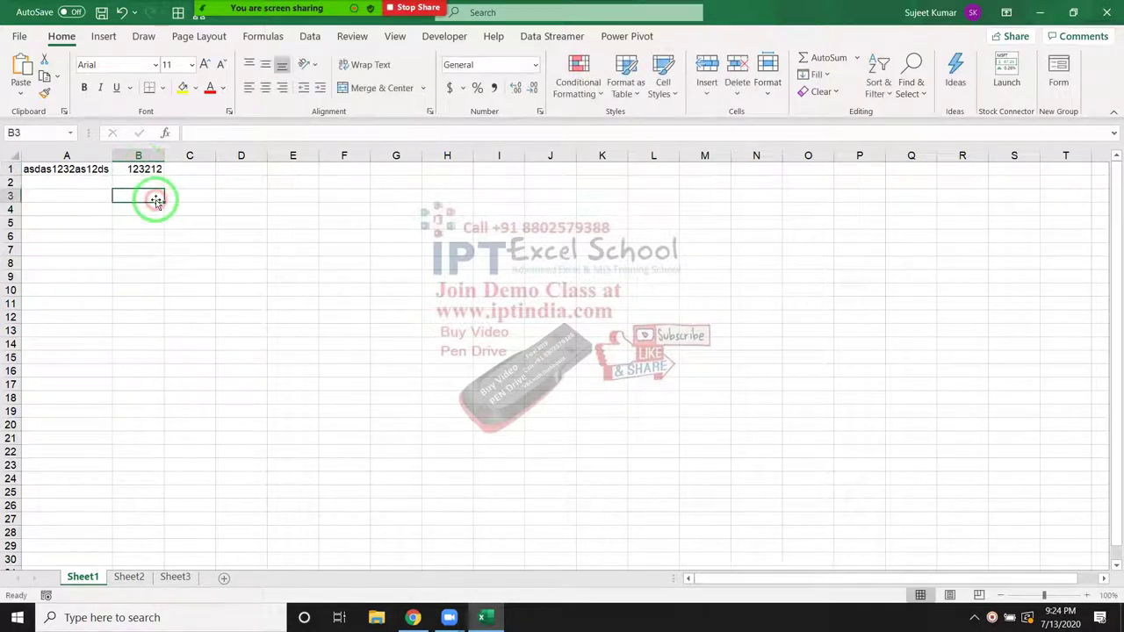
pyautogui.click(154, 171)
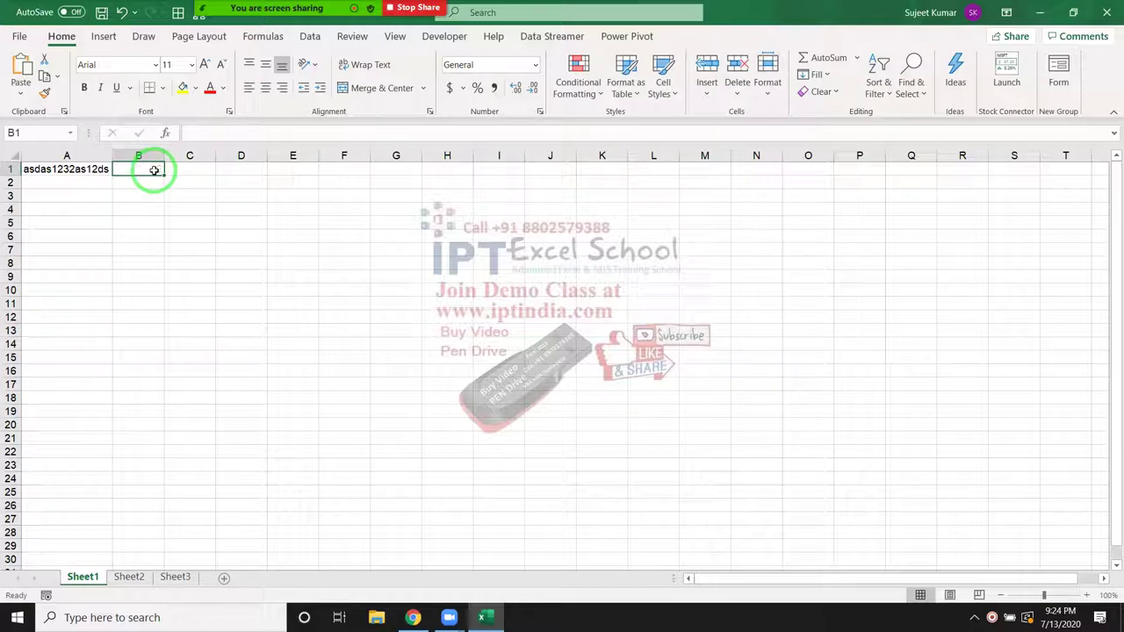
pyautogui.press('Left')
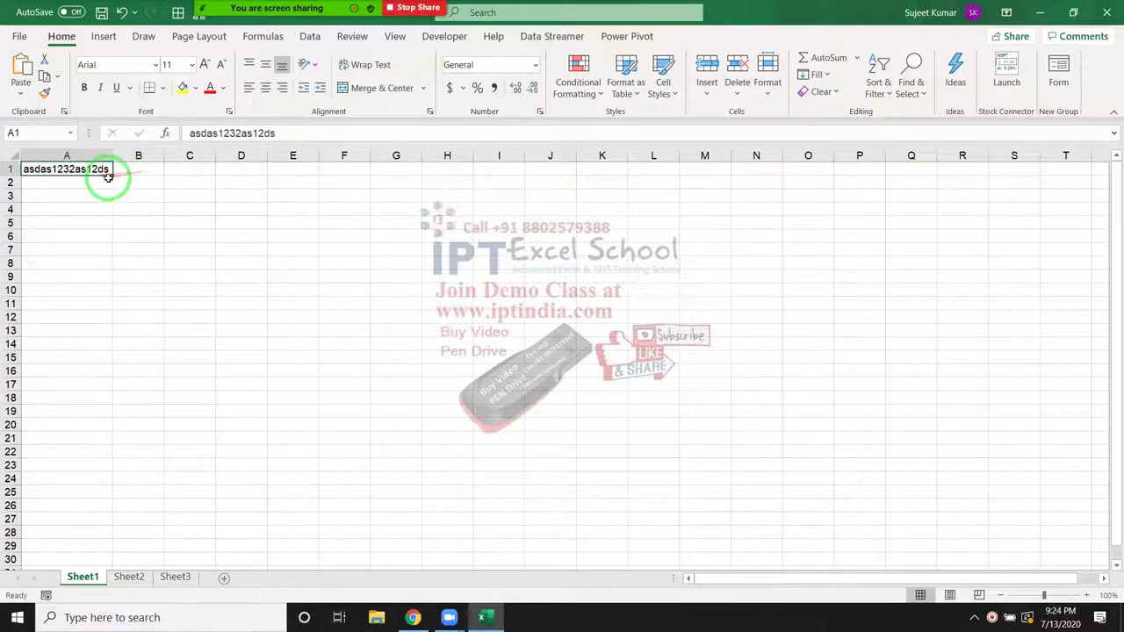
pyautogui.click(128, 165)
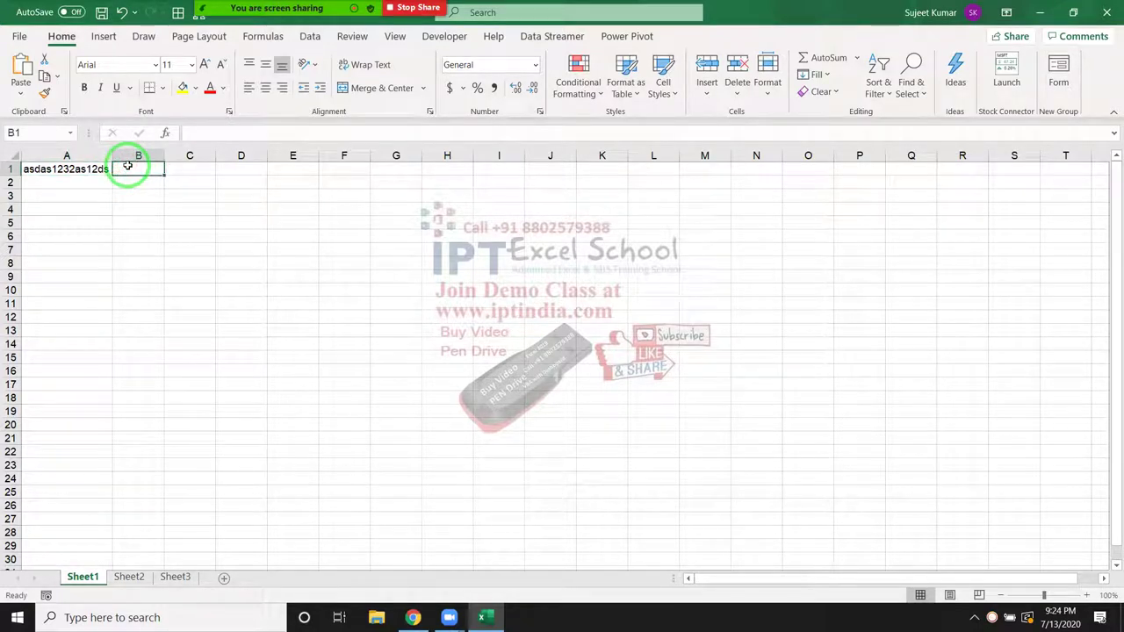
# Open the Visual Basic editor and insert a new module into the workbook's project.
pyautogui.click(443, 38)
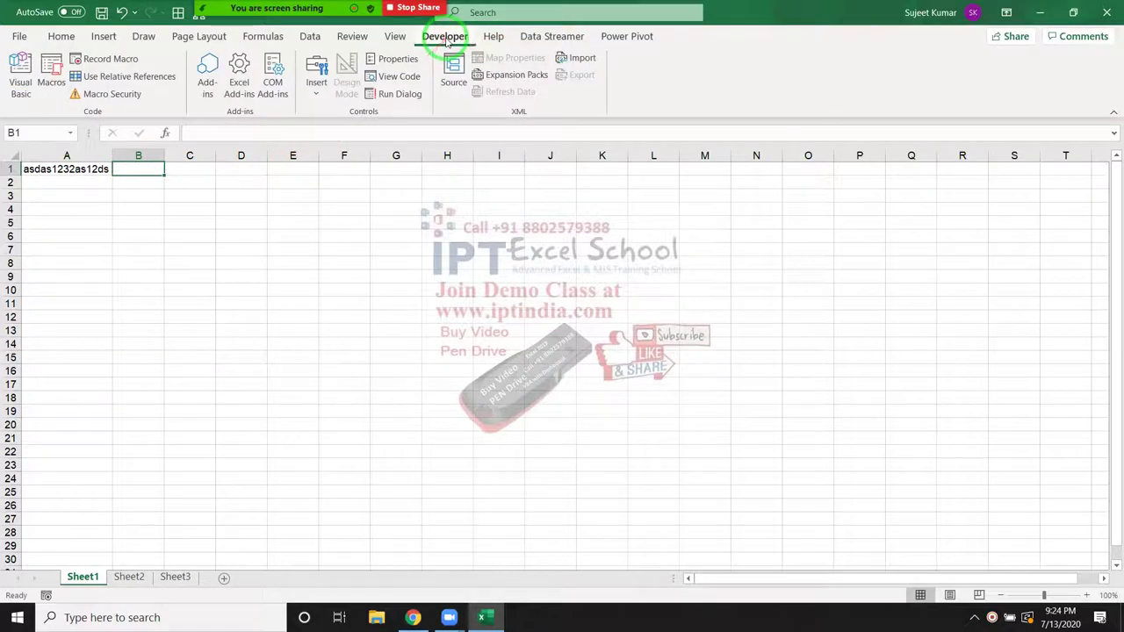
pyautogui.click(20, 78)
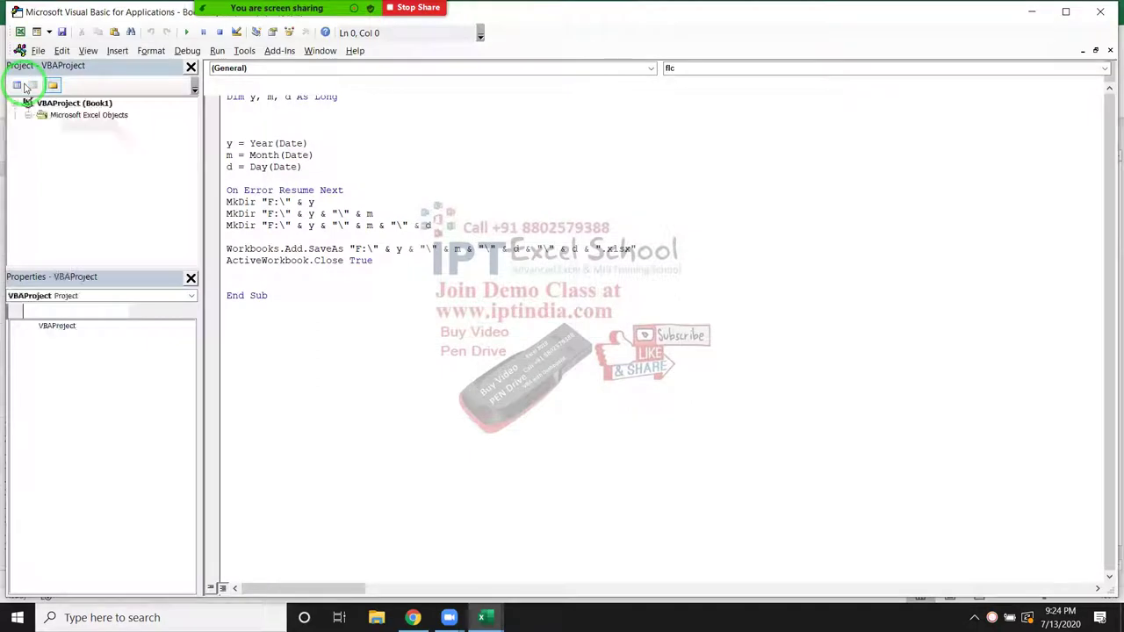
pyautogui.click(339, 301)
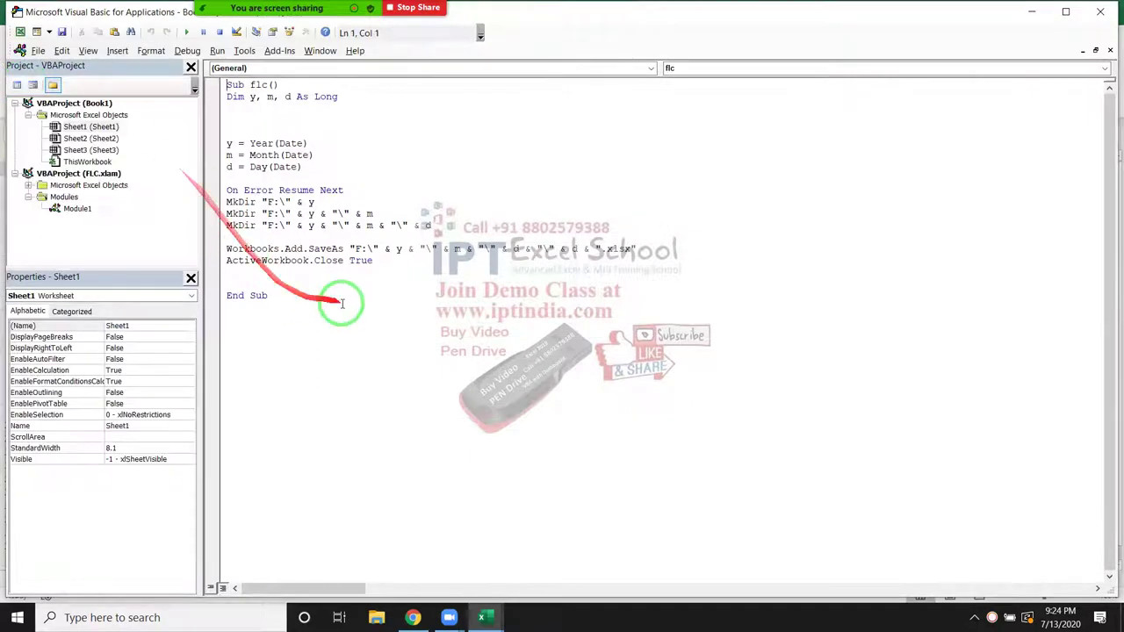
pyautogui.click(15, 180)
pyautogui.click(15, 174)
pyautogui.click(91, 138)
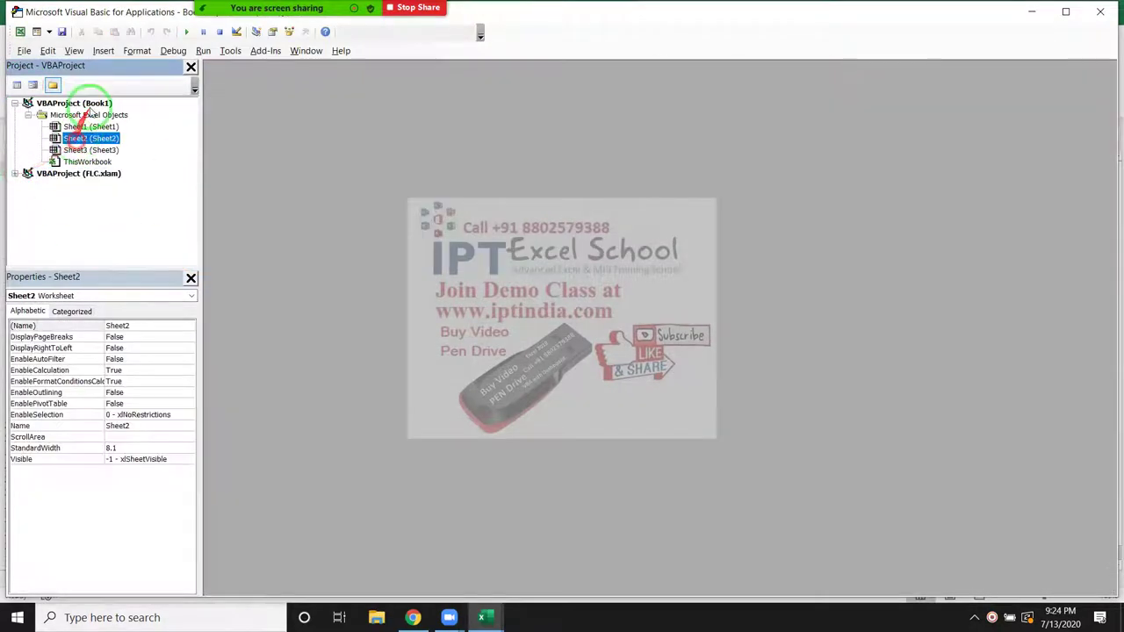
pyautogui.click(102, 50)
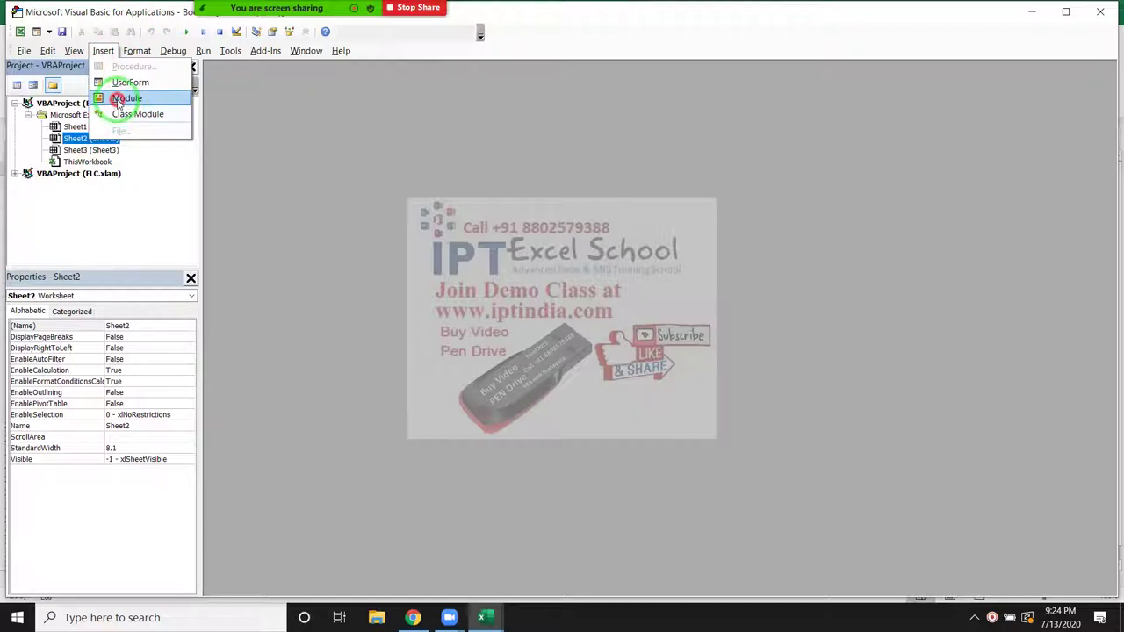
pyautogui.click(114, 96)
# Declare Function Ext_Num(n As String) in the new module.
pyautogui.click(226, 91)
pyautogui.write('function Ext')
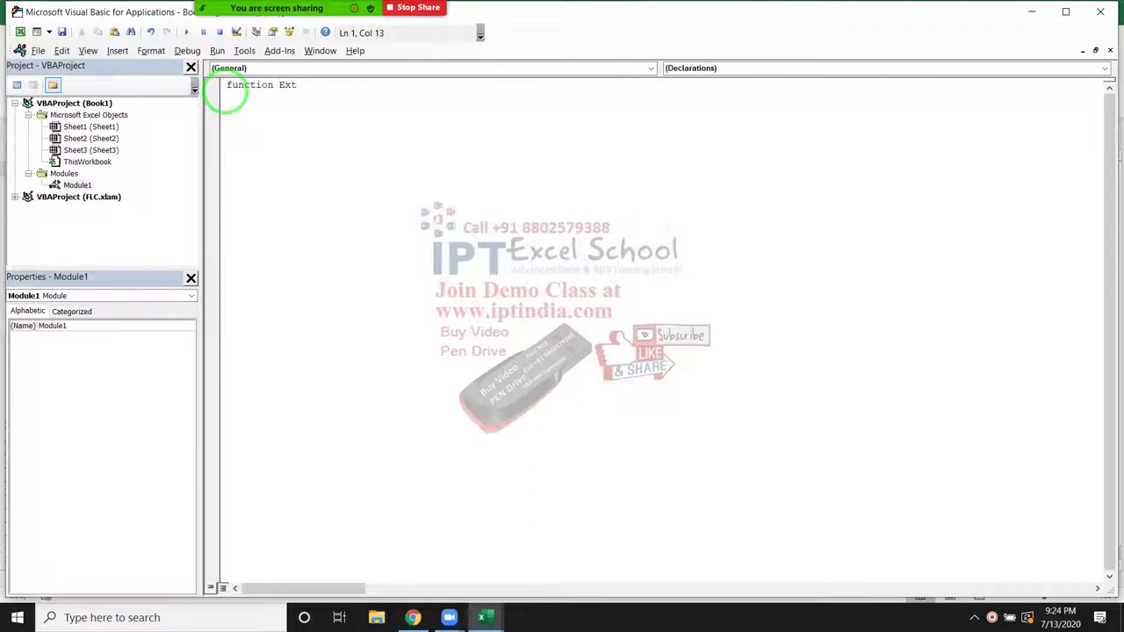
pyautogui.write('Num(n ')
pyautogui.write('as stri')
pyautogui.press('Tab')
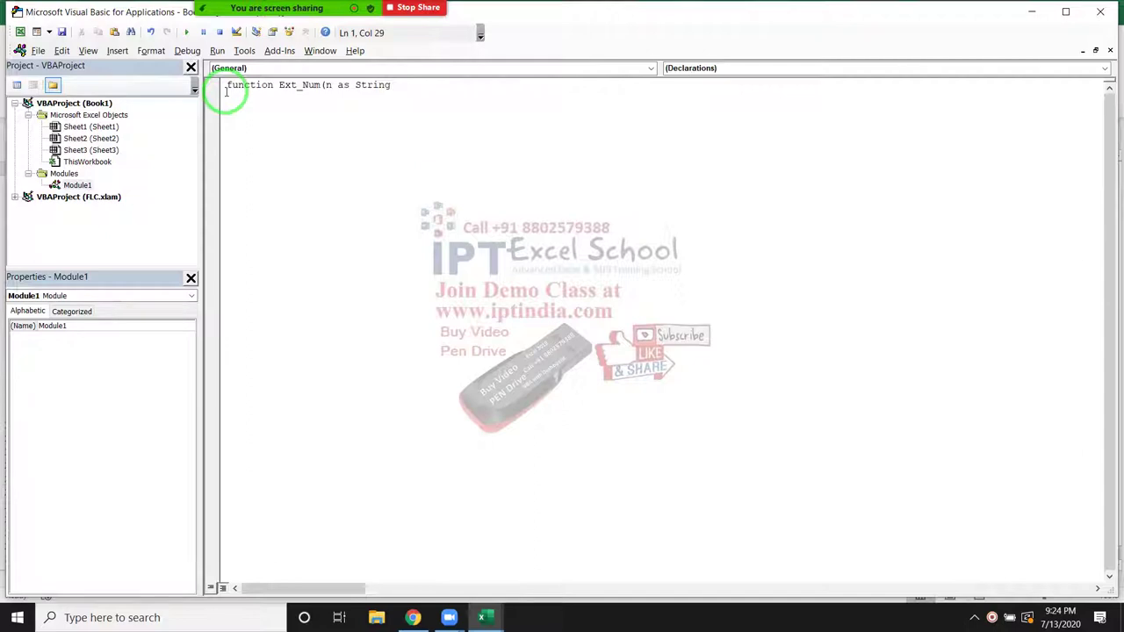
pyautogui.press('Return')
pyautogui.press('Return')
pyautogui.press('Return')
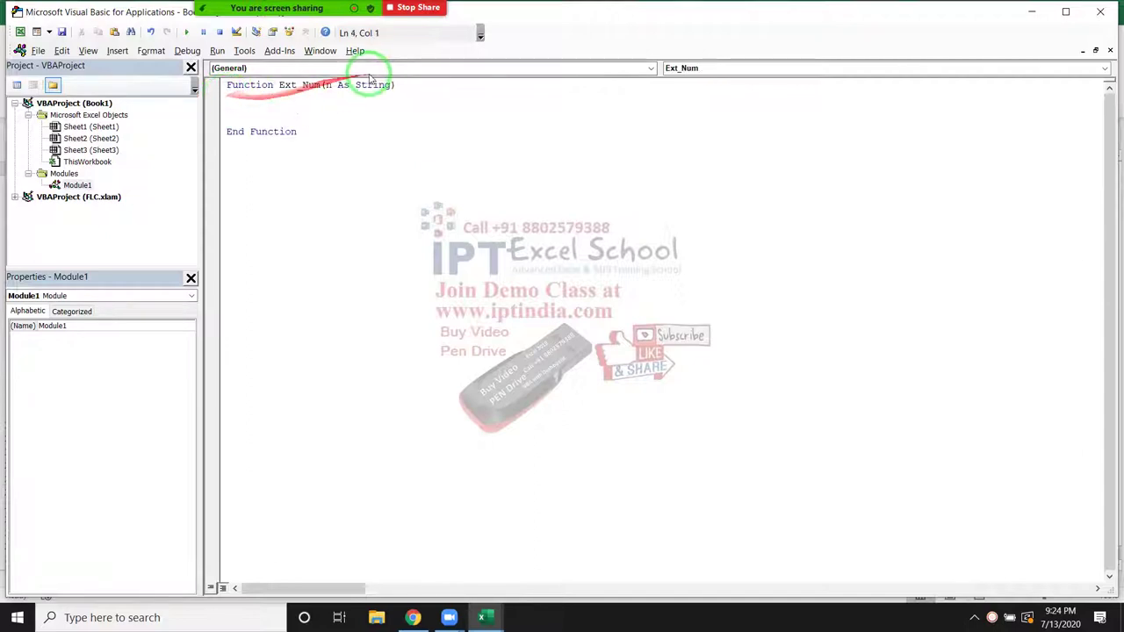
pyautogui.doubleClick(366, 84)
# Enter =Ext_Num(A1) in B1, which returns 0 for now.
pyautogui.hotkey('alt', 'F11')
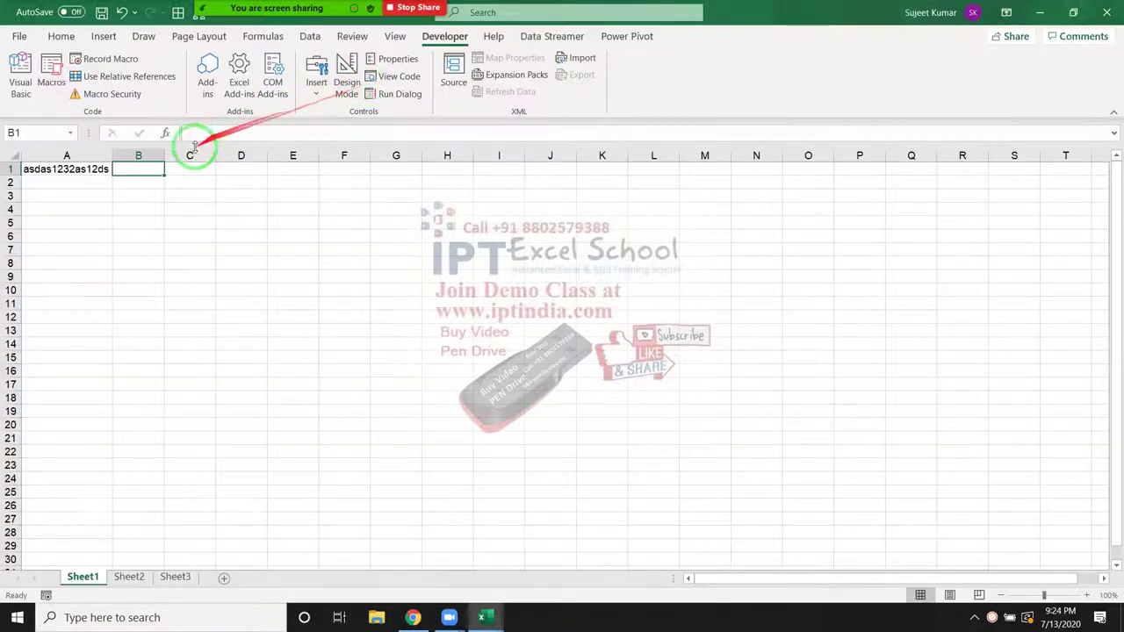
pyautogui.write('=')
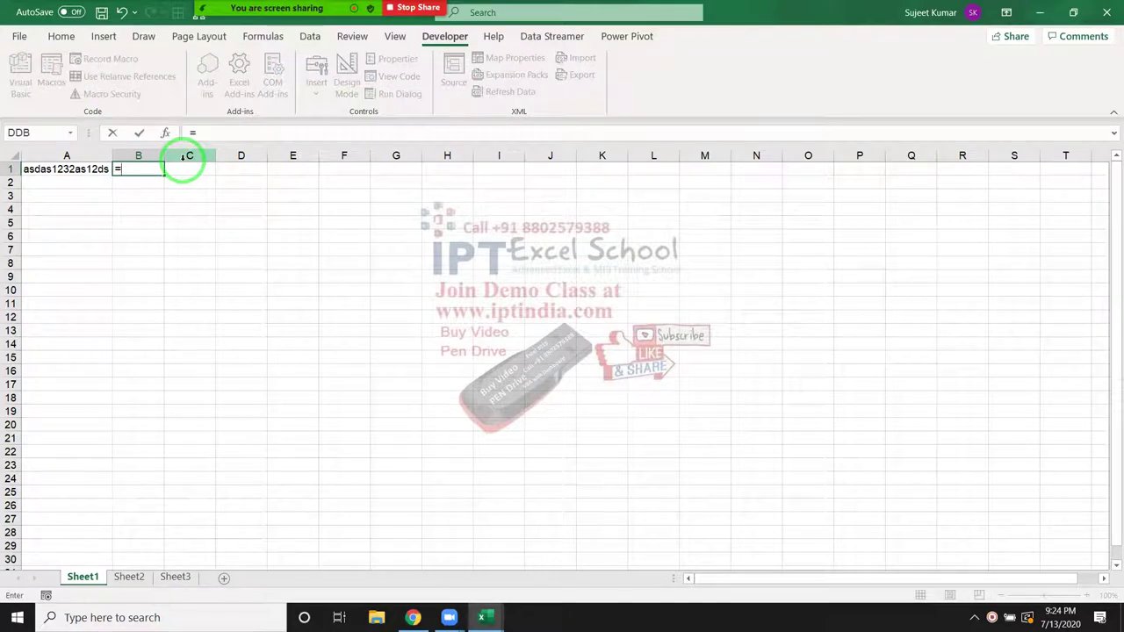
pyautogui.write('ex')
pyautogui.press('Down')
pyautogui.press('Down')
pyautogui.press('Down')
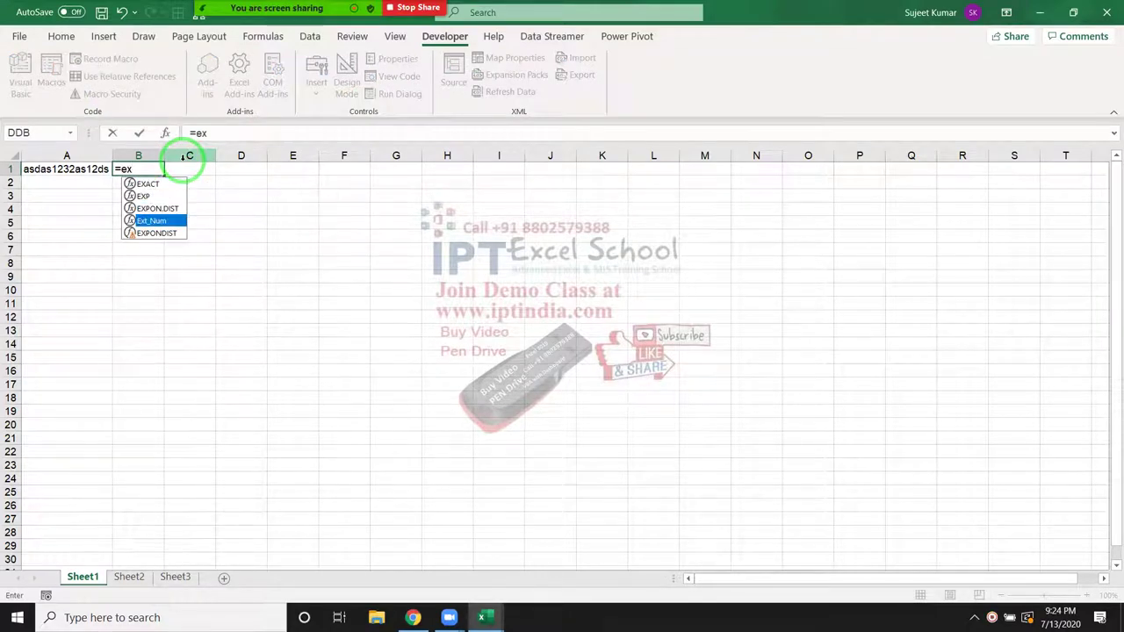
pyautogui.press('Left')
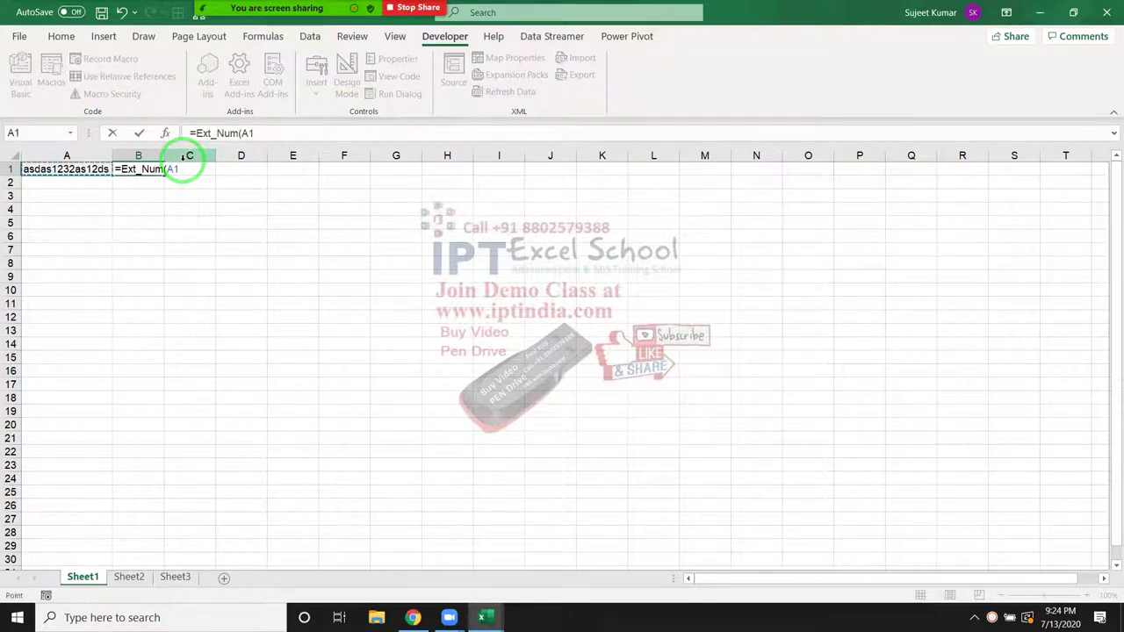
pyautogui.write(')')
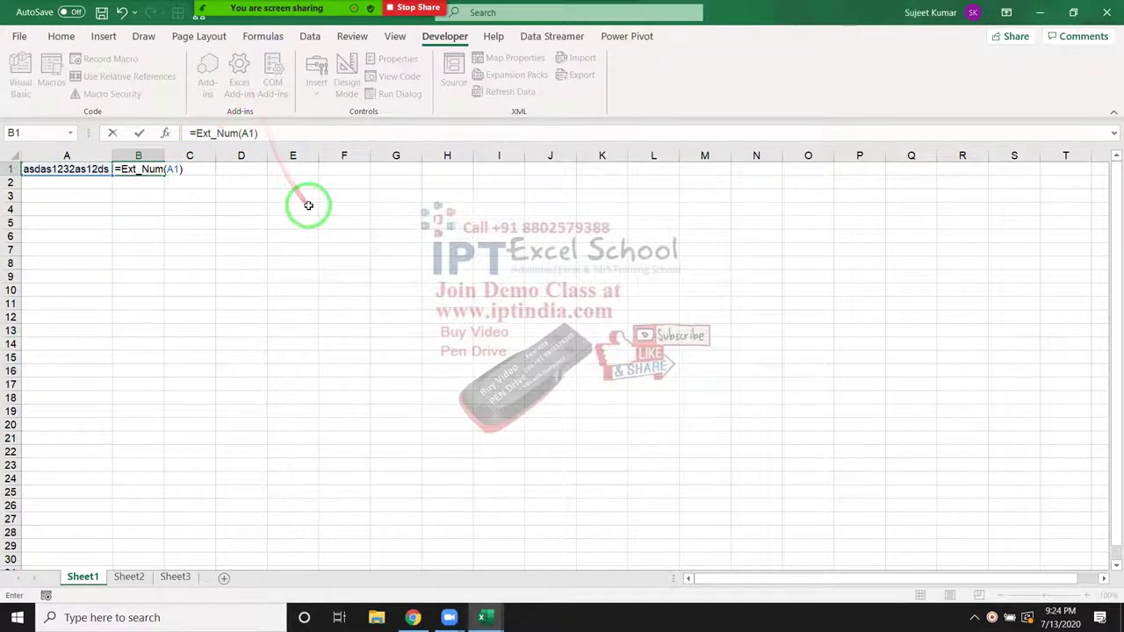
pyautogui.press('Return')
pyautogui.press('Up')
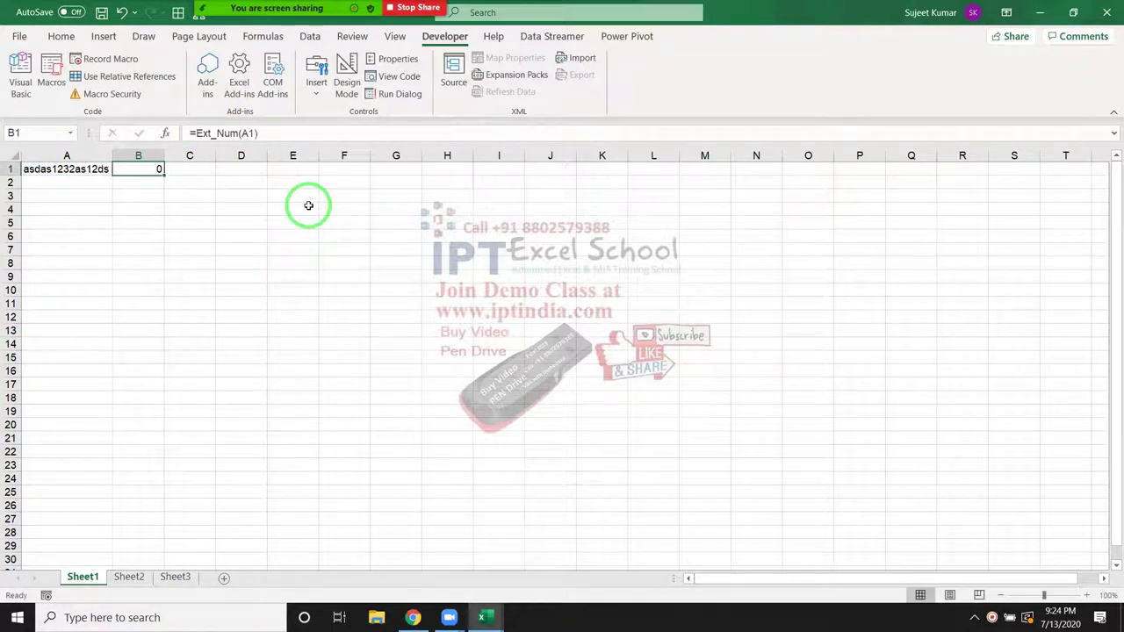
# Compare the Ext_Num declaration with A1's text, then add blank lines in the function body.
pyautogui.hotkey('alt', 'F11')
pyautogui.click(327, 86)
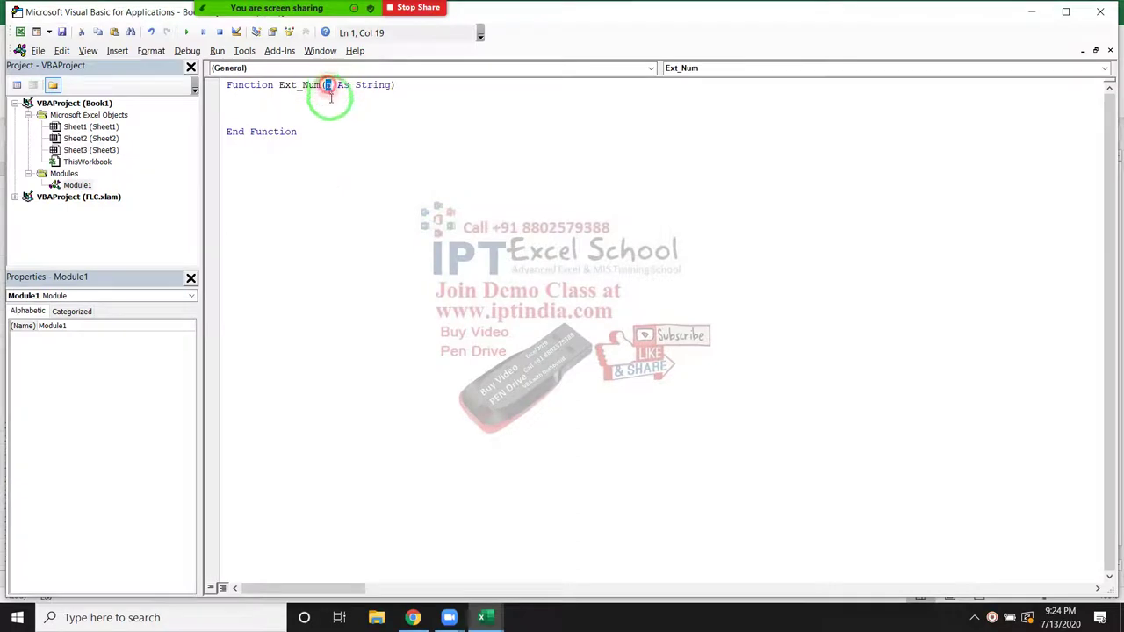
pyautogui.hotkey('alt', 'F11')
pyautogui.click(64, 176)
pyautogui.click(137, 169)
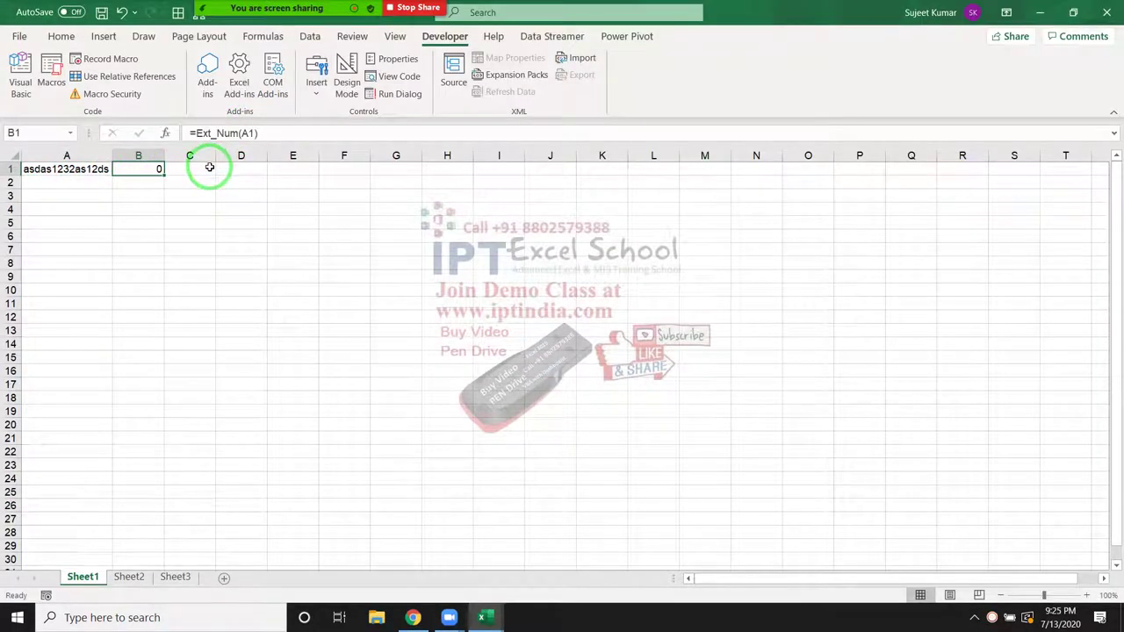
pyautogui.hotkey('alt', 'Tab')
pyautogui.press('Return')
pyautogui.press('Return')
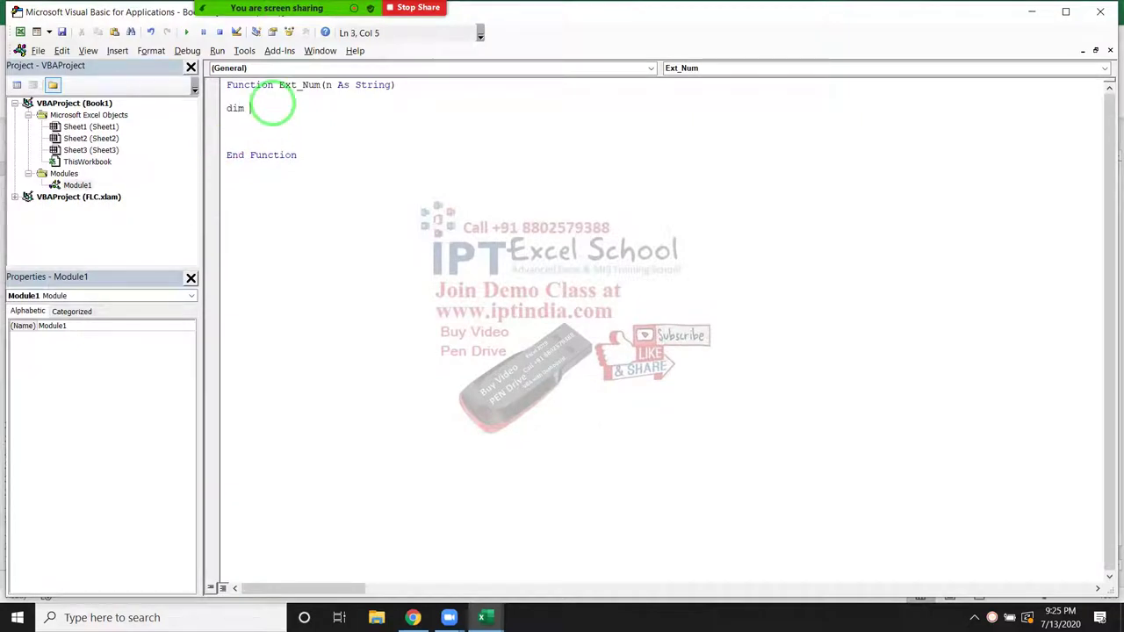
# Add Dim r As String and r = n to Ext_Num, starting a 'for i =' line.
pyautogui.write('r as ')
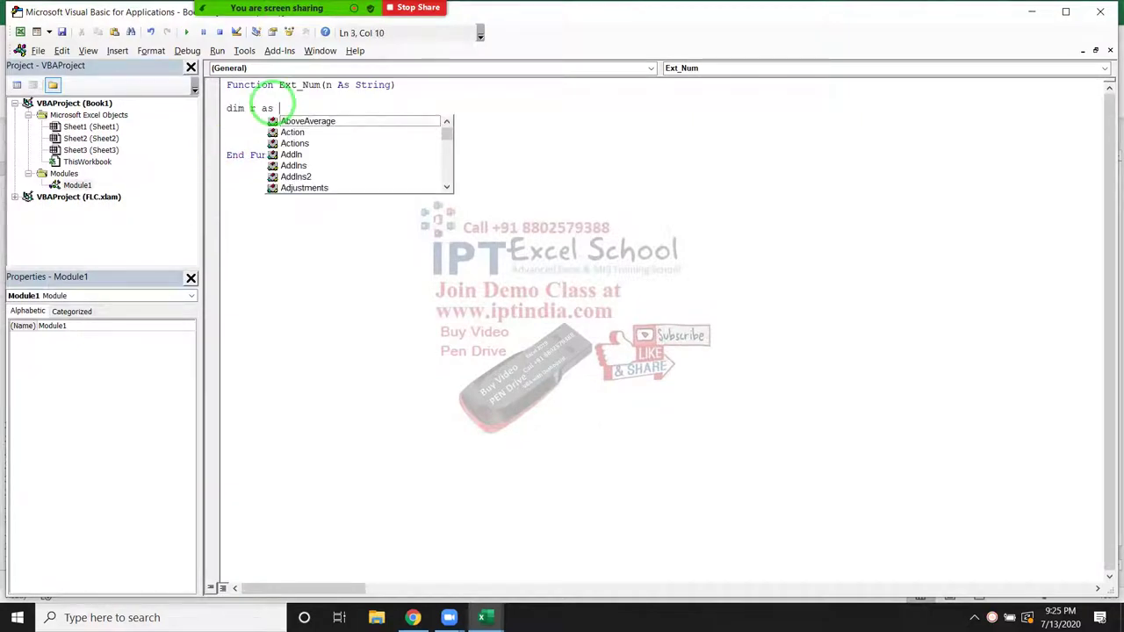
pyautogui.write('str')
pyautogui.press('Return')
pyautogui.press('Return')
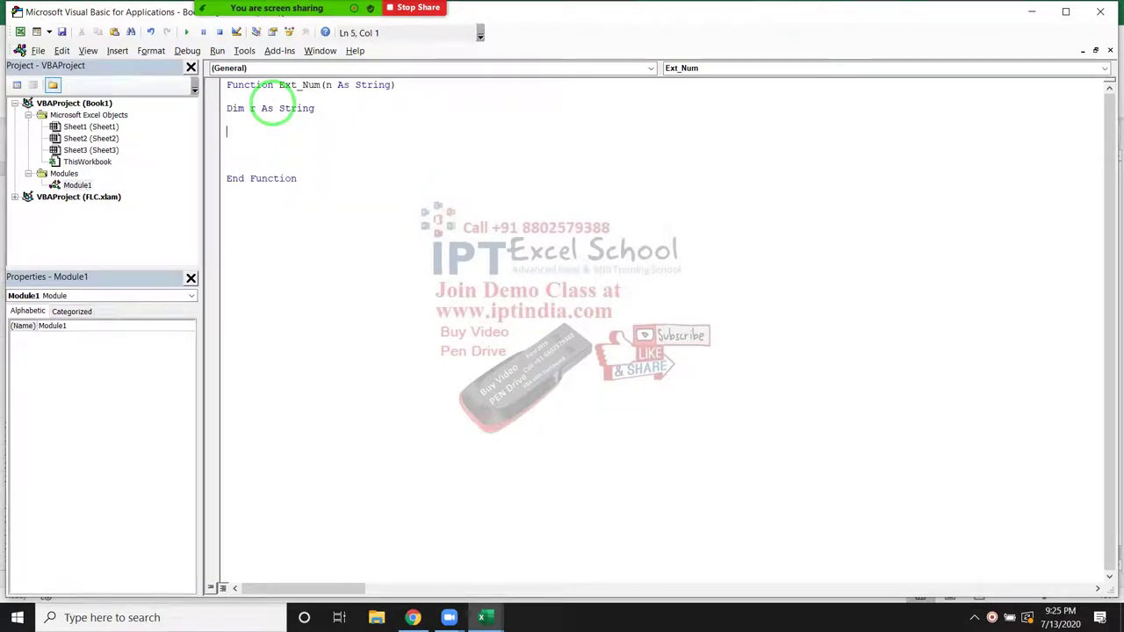
pyautogui.write('r=n')
pyautogui.press('Return')
pyautogui.press('Return')
pyautogui.write('for i =')
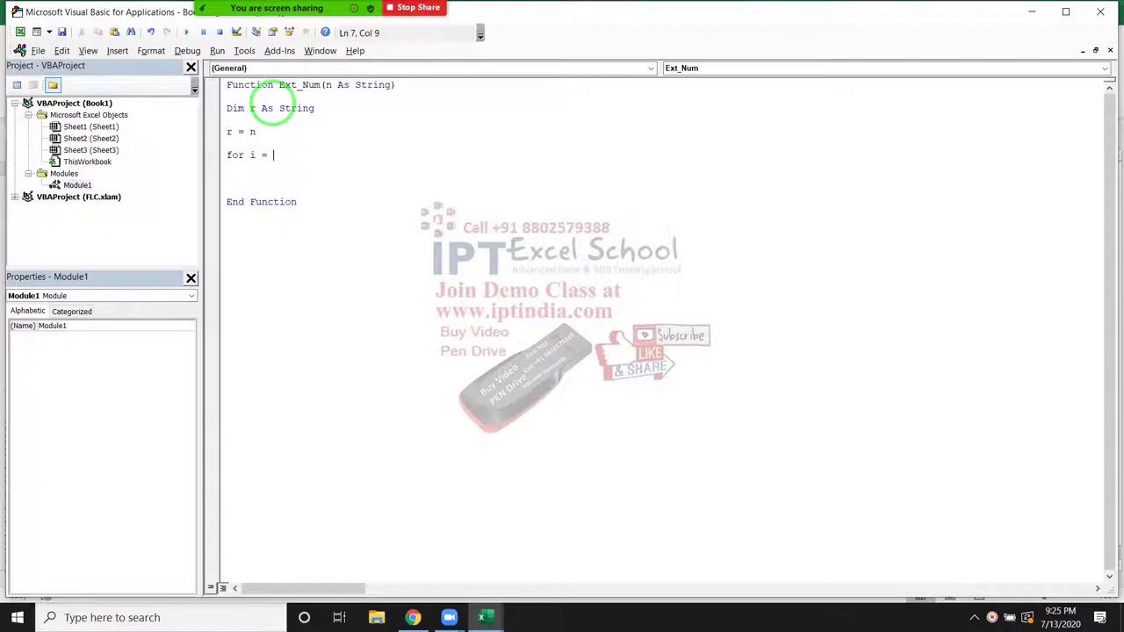
# Open the ASC function reference, then its ASCII Table page in Chrome.
pyautogui.click(413, 617)
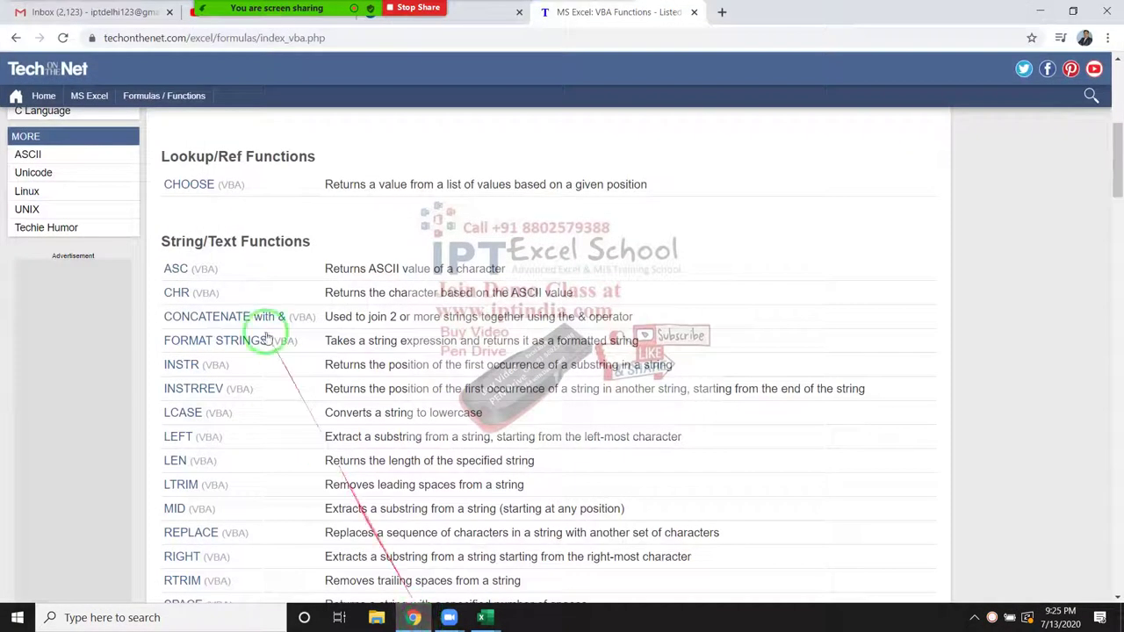
pyautogui.click(179, 270)
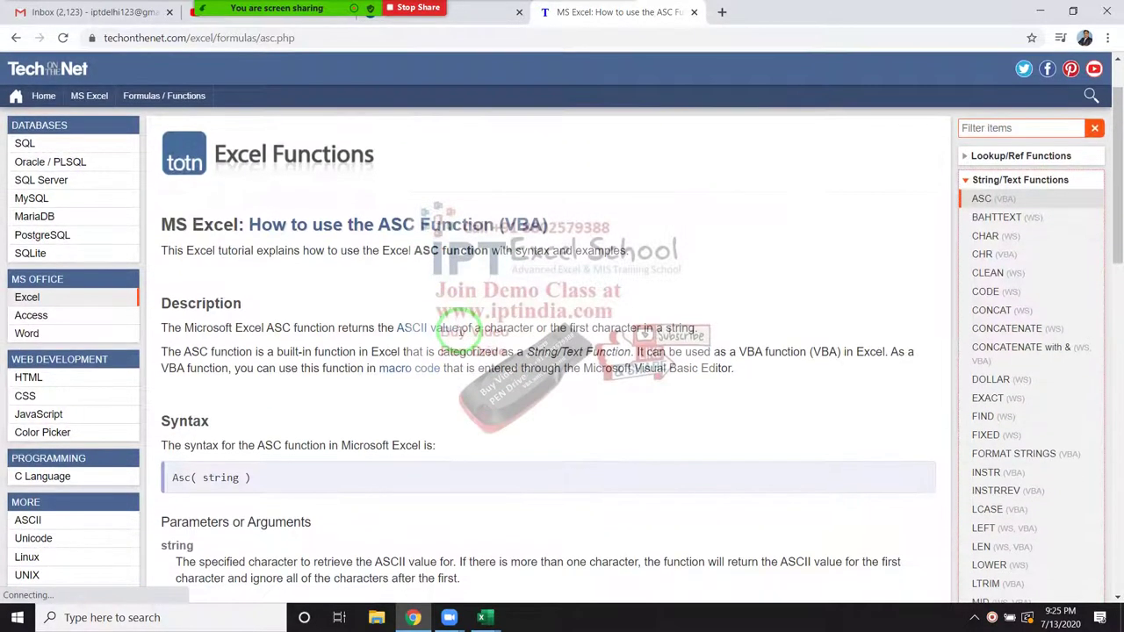
pyautogui.click(425, 330)
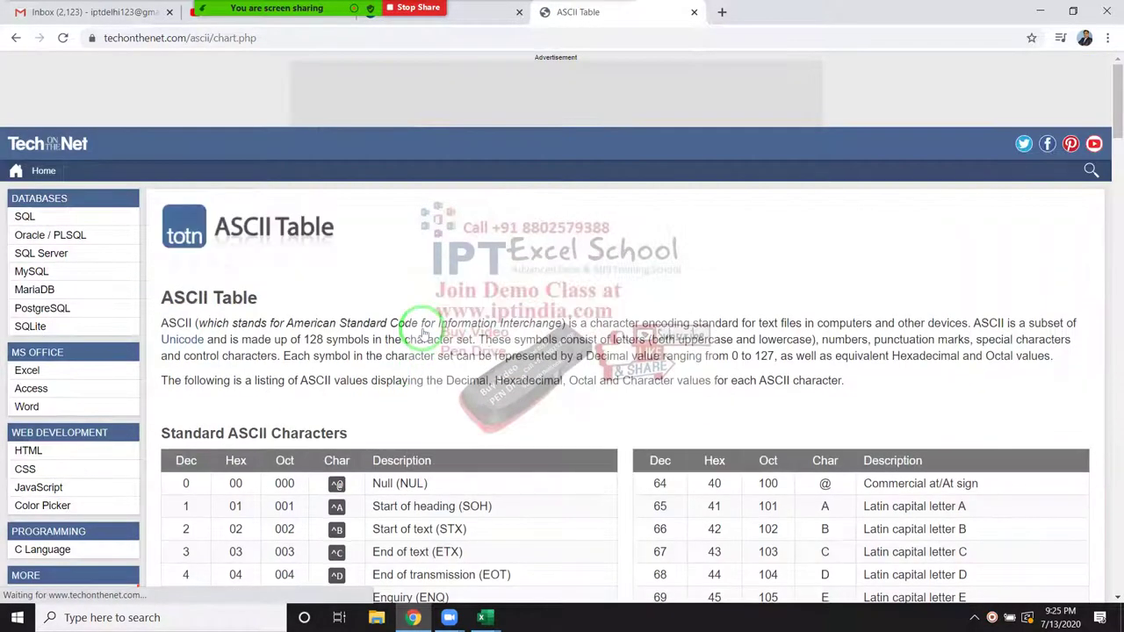
pyautogui.scroll(-4, 320, 407)
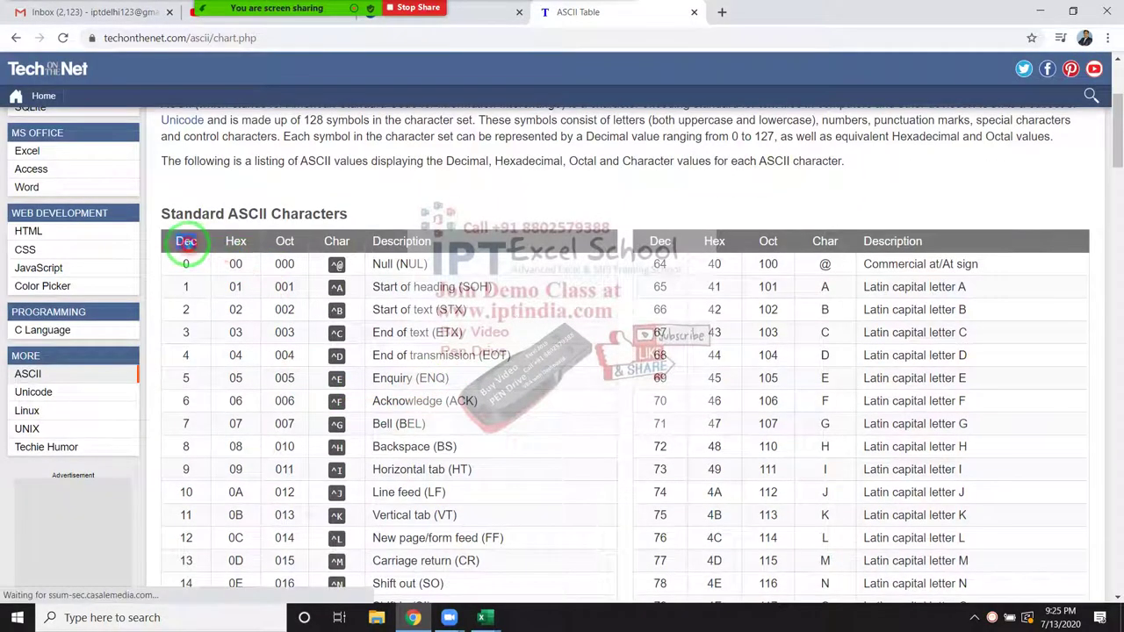
# Highlight the Dec, Hex, Oct and Char column headings of the ASCII table.
pyautogui.doubleClick(187, 240)
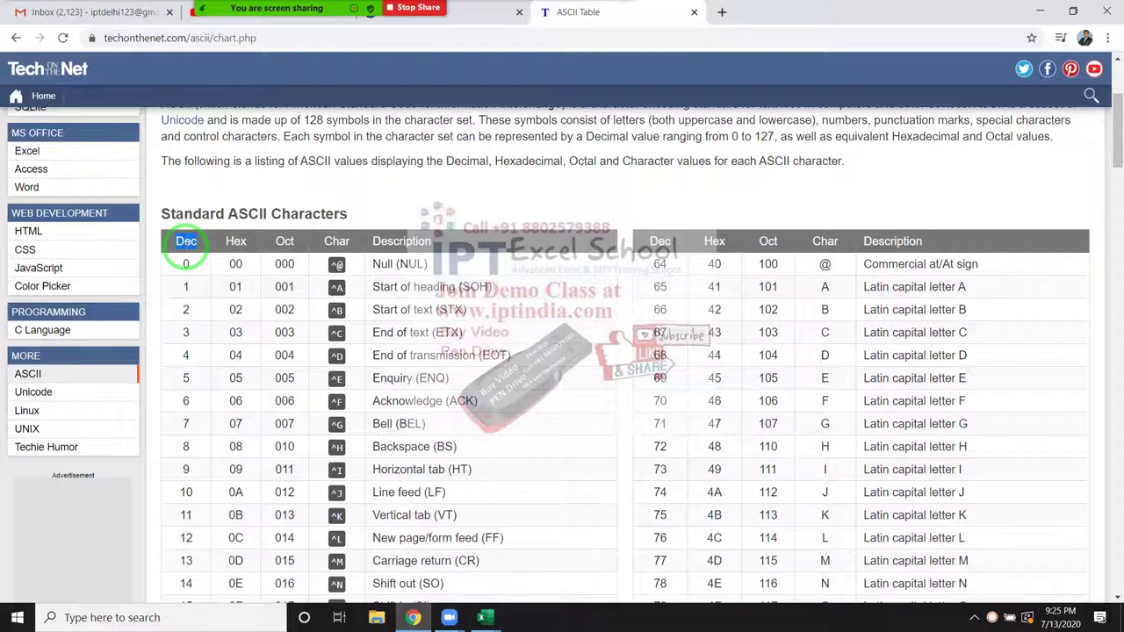
pyautogui.doubleClick(235, 240)
pyautogui.doubleClick(285, 240)
pyautogui.click(297, 248)
pyautogui.click(323, 246)
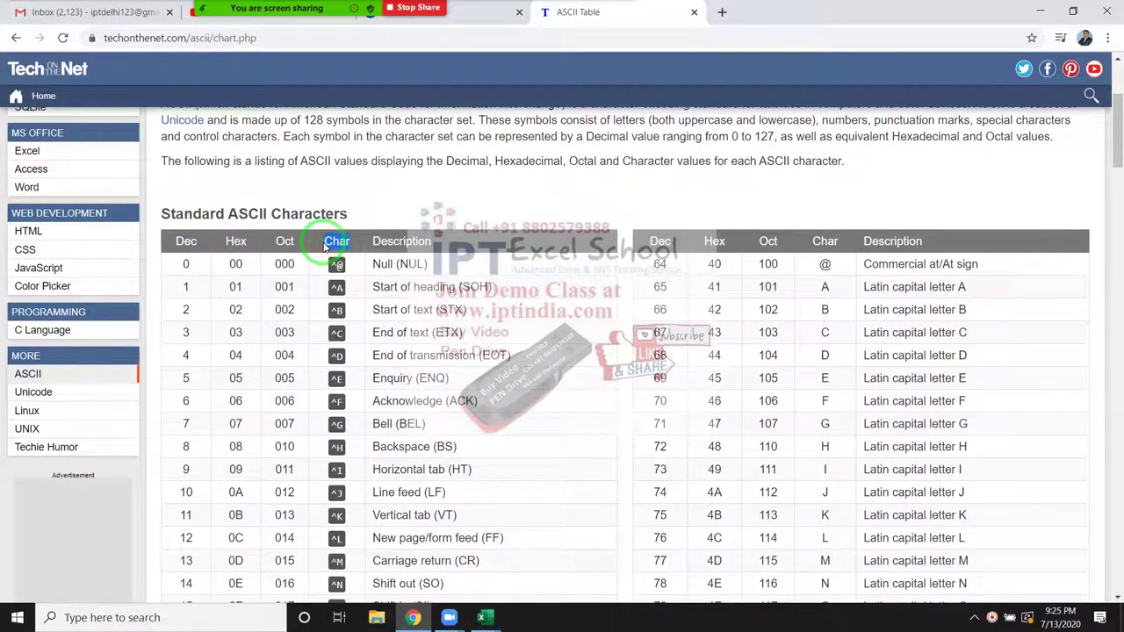
pyautogui.click(180, 247)
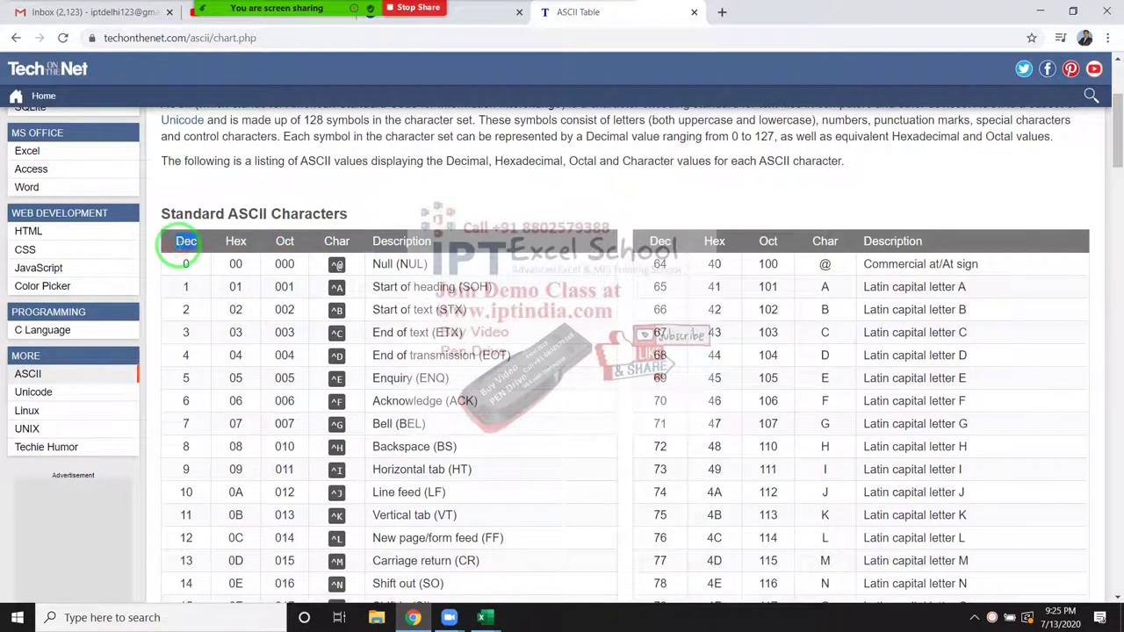
pyautogui.click(336, 244)
pyautogui.doubleClick(336, 244)
# Scroll through the ASCII table and highlight decimal code 0 in the first row.
pyautogui.scroll(-1, 287, 281)
pyautogui.scroll(-1, 287, 281)
pyautogui.scroll(-1, 288, 285)
pyautogui.scroll(-1, 287, 290)
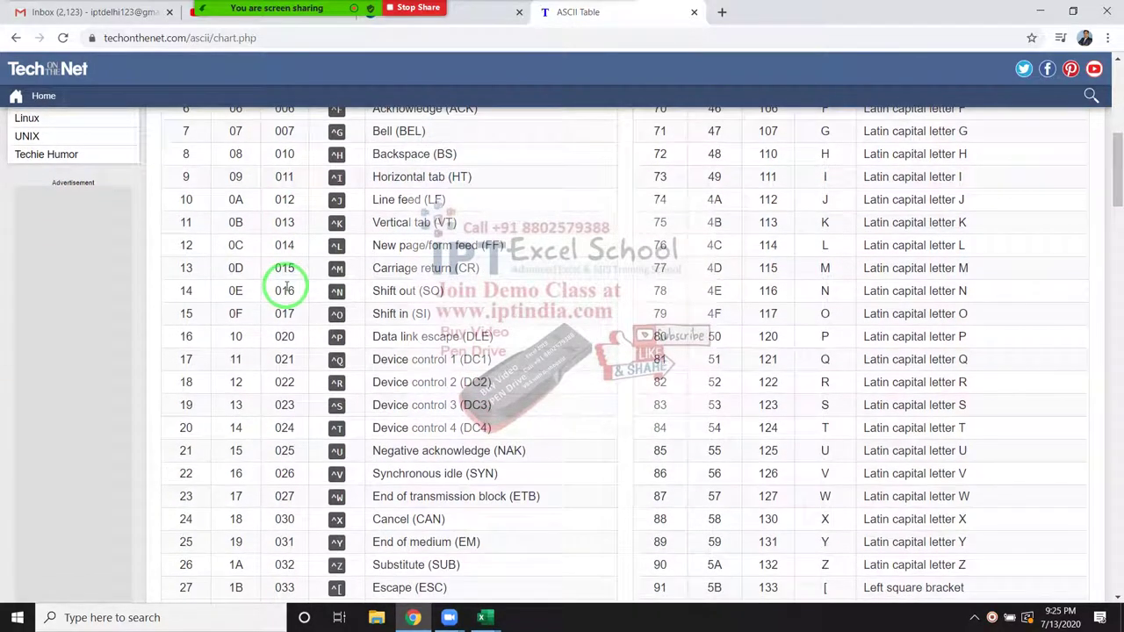
pyautogui.scroll(-2, 286, 294)
pyautogui.scroll(-2, 303, 429)
pyautogui.scroll(-2, 307, 421)
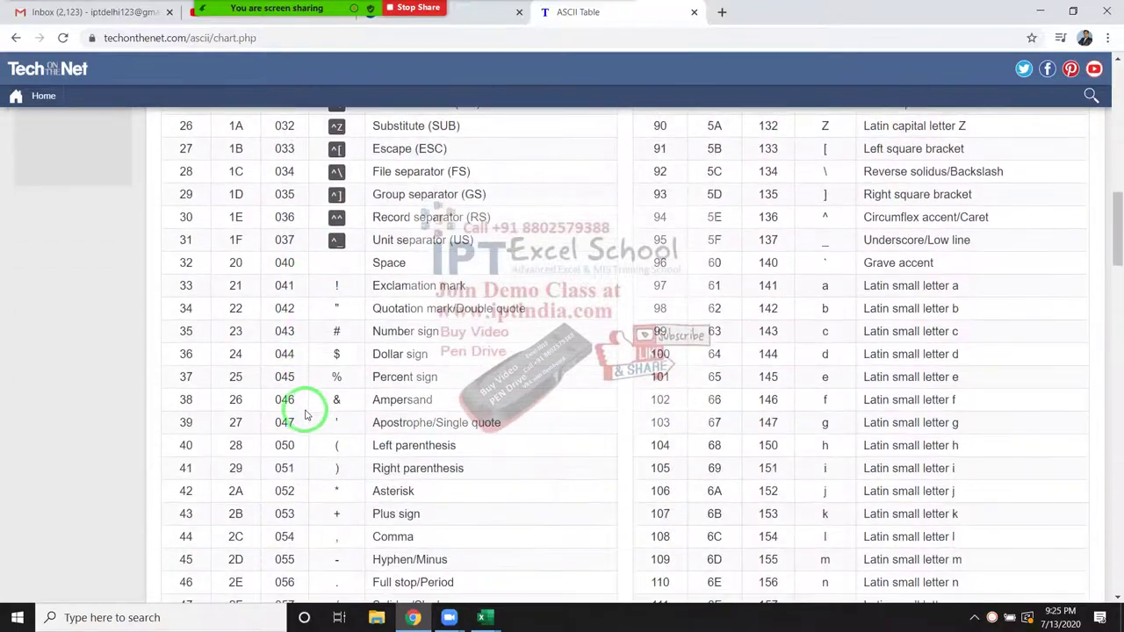
pyautogui.scroll(3, 303, 409)
pyautogui.scroll(3, 296, 396)
pyautogui.scroll(2, 296, 391)
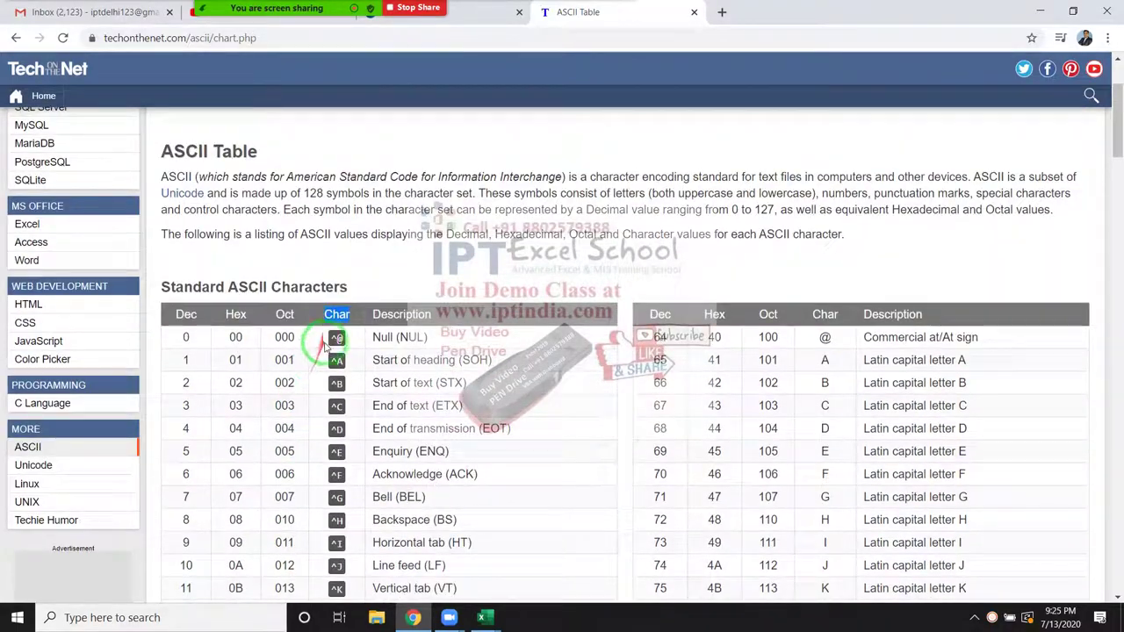
pyautogui.click(190, 340)
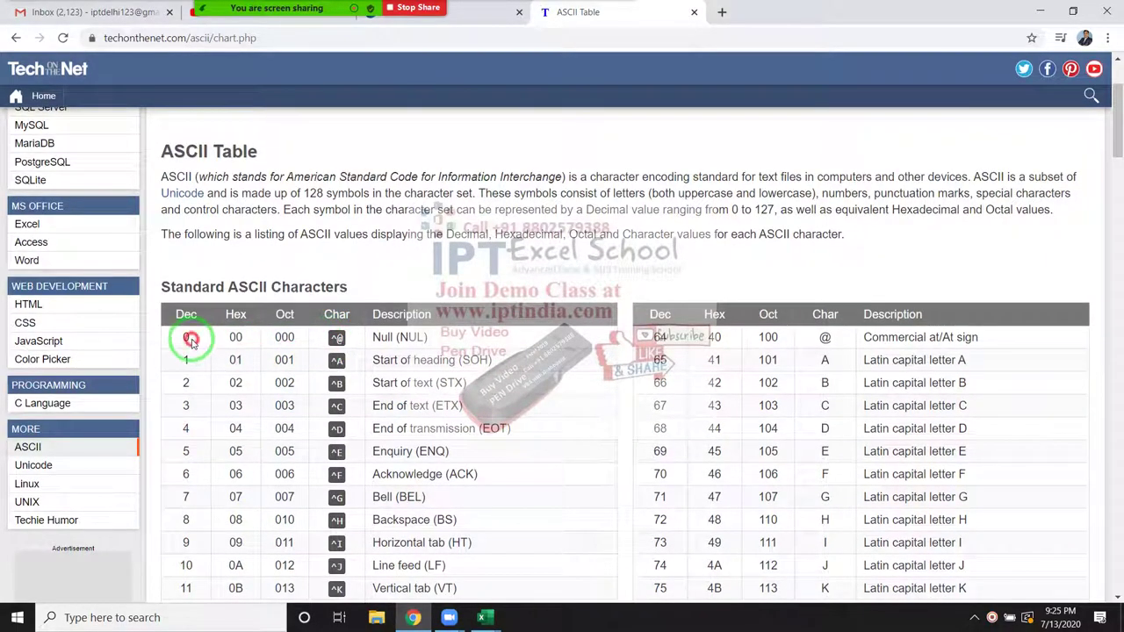
pyautogui.doubleClick(191, 340)
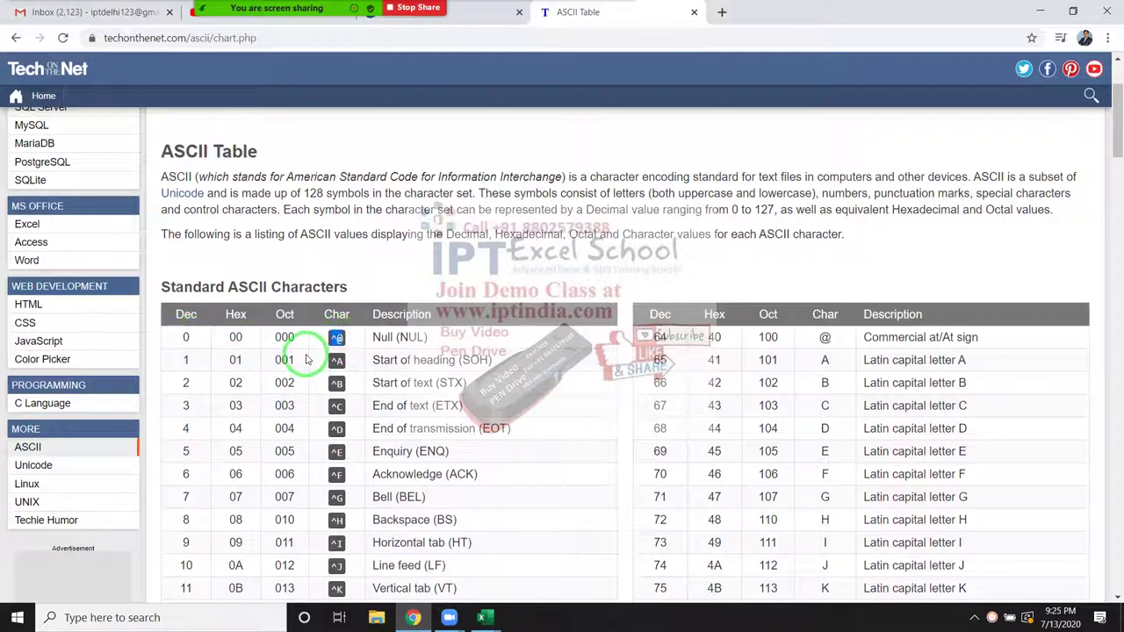
pyautogui.hotkey('alt', 'Tab')
pyautogui.hotkey('alt', 'Tab')
pyautogui.hotkey('alt', 'Tab')
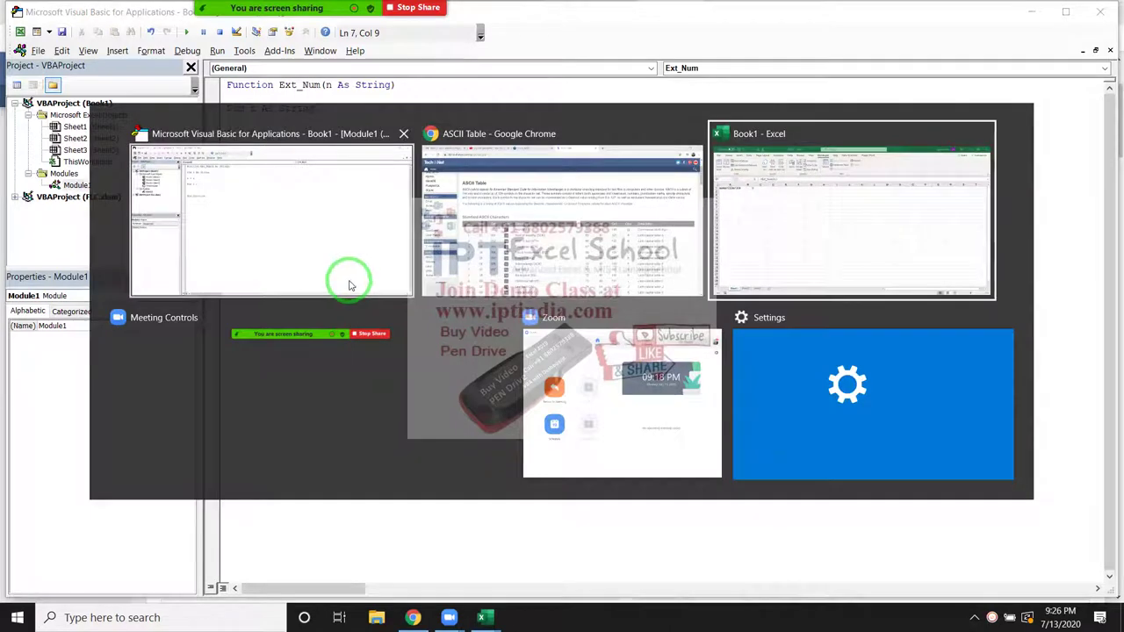
# Enter =CHAR(0) in E6, which returns #VALUE!
pyautogui.click(301, 232)
pyautogui.write('=ch')
pyautogui.press('Tab')
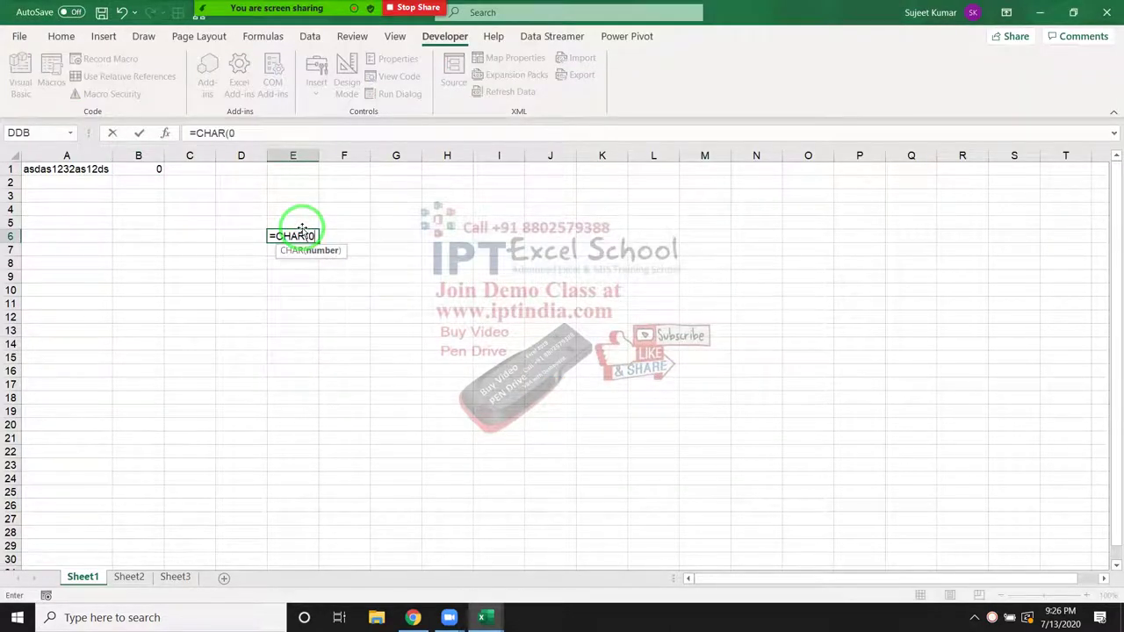
pyautogui.write(')')
pyautogui.press('Return')
pyautogui.click(301, 233)
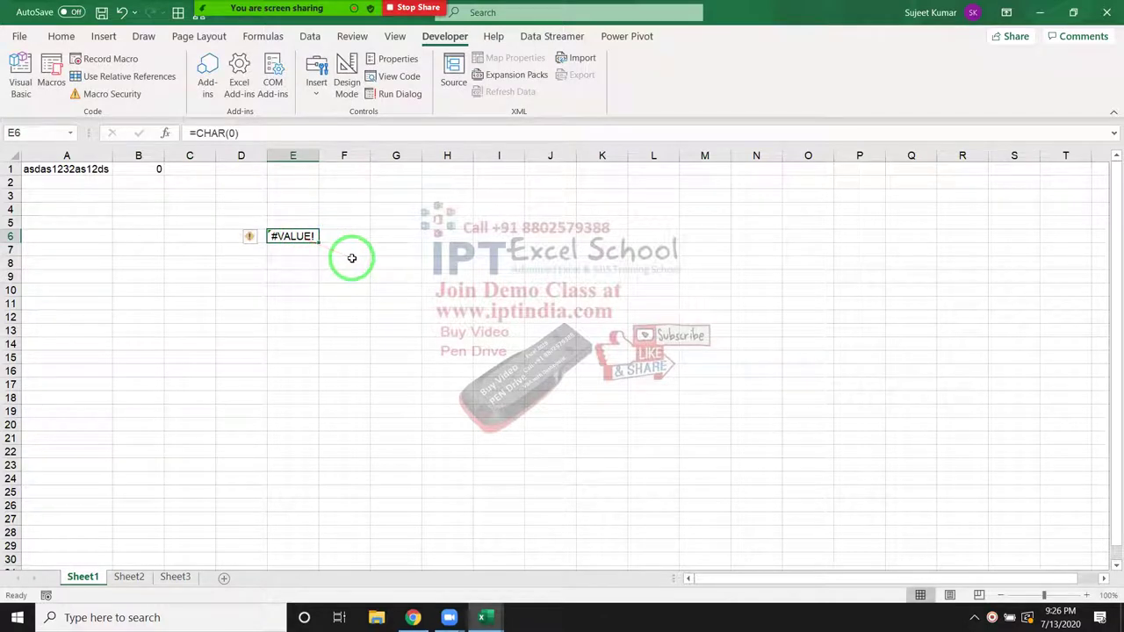
# Try CHAR(8), CHAR(2) and then CHAR(1) in E6's formula.
pyautogui.click(232, 133)
pyautogui.write('8')
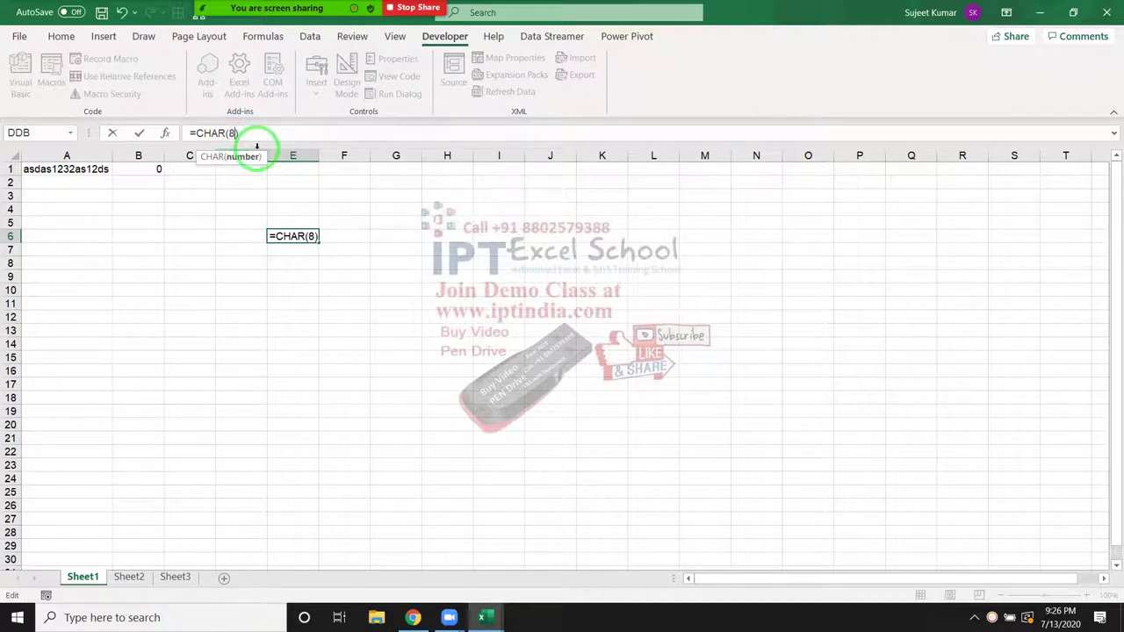
pyautogui.press('Return')
pyautogui.press('Up')
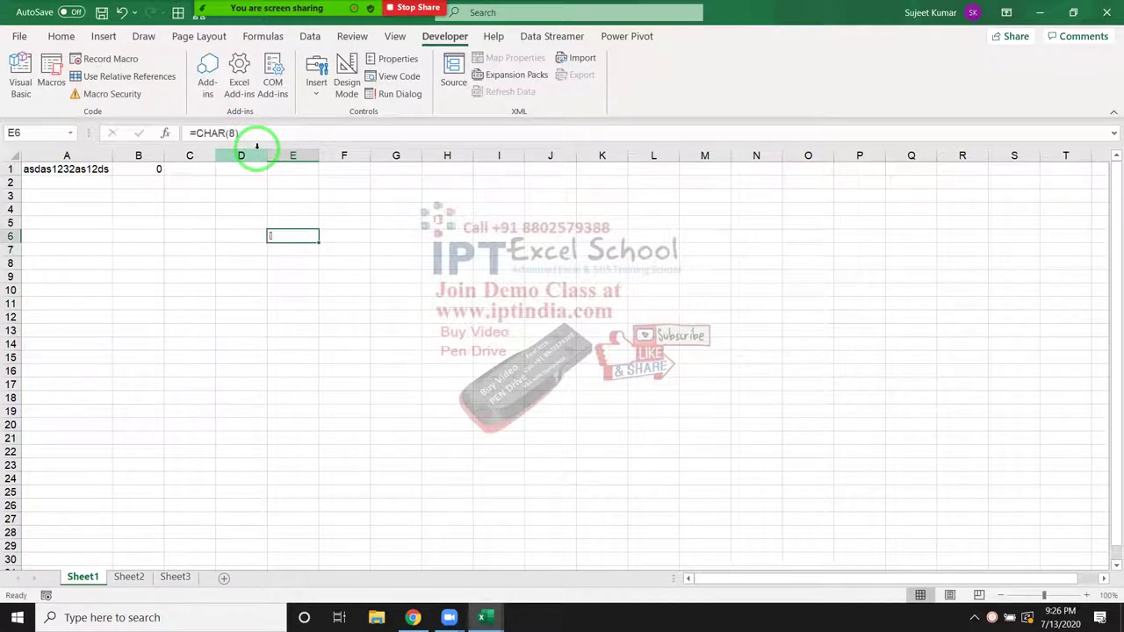
pyautogui.click(231, 132)
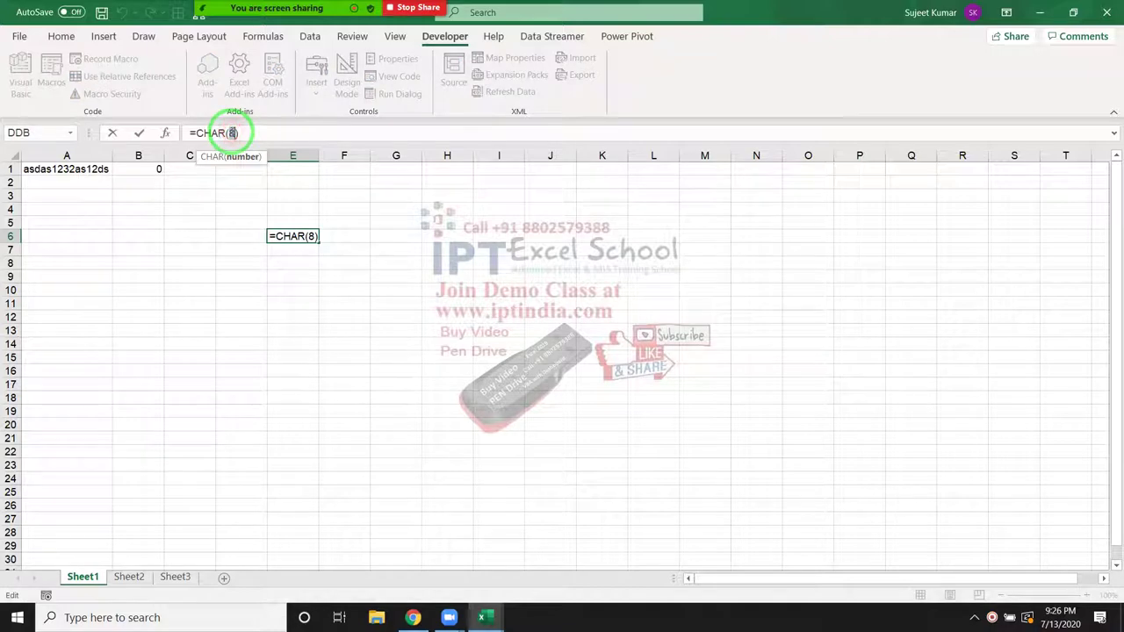
pyautogui.write('2')
pyautogui.press('Return')
pyautogui.press('Up')
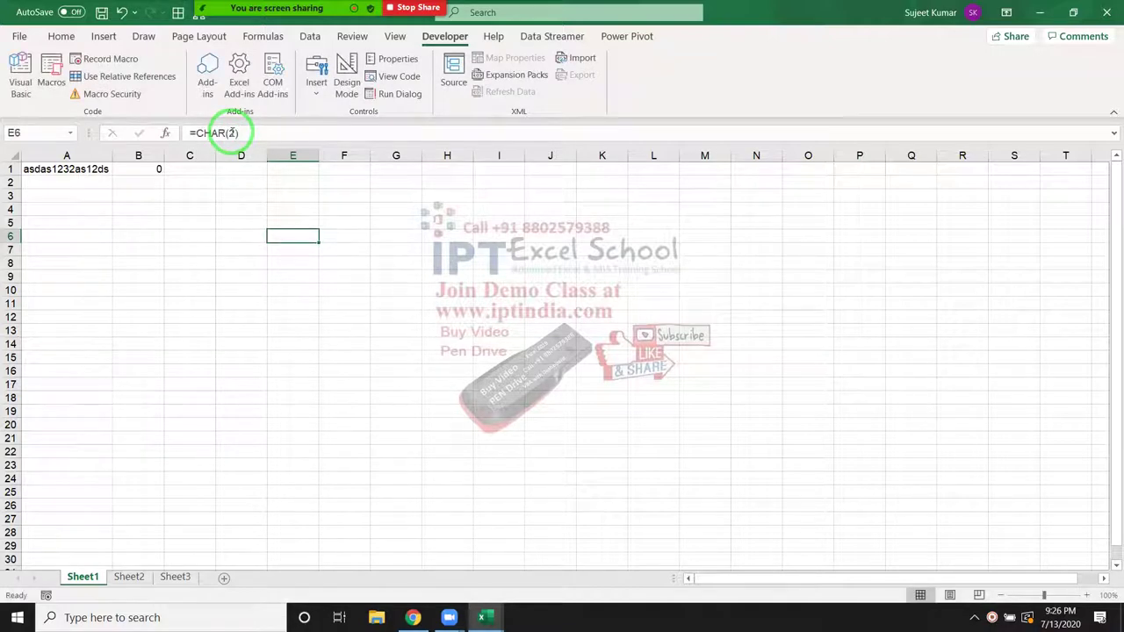
pyautogui.click(232, 132)
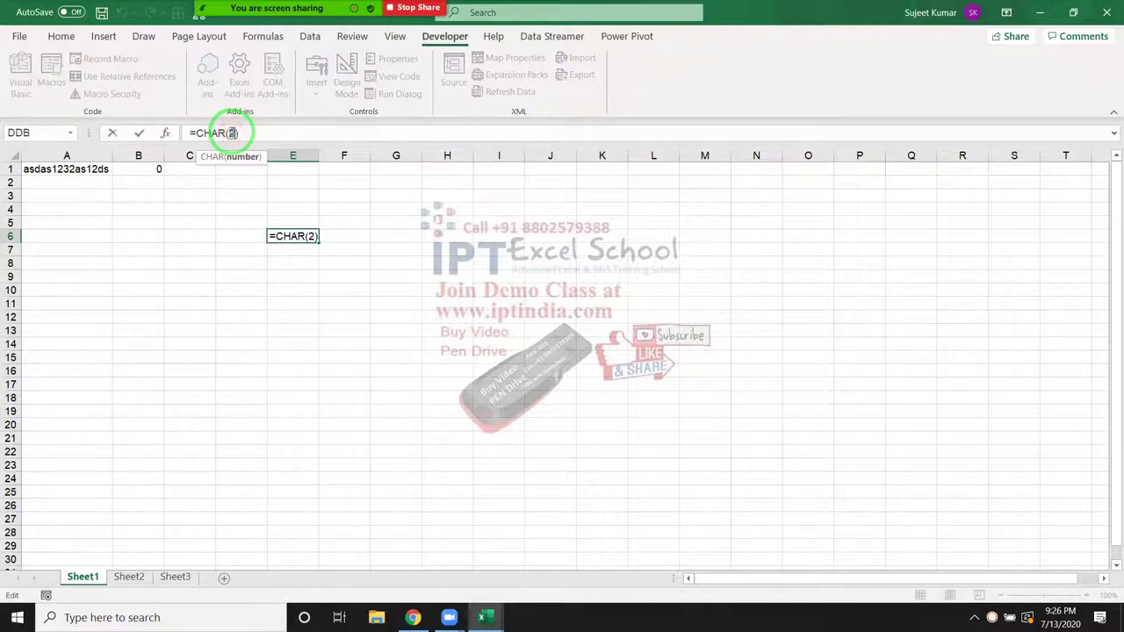
pyautogui.write('1')
pyautogui.press('Return')
pyautogui.press('Up')
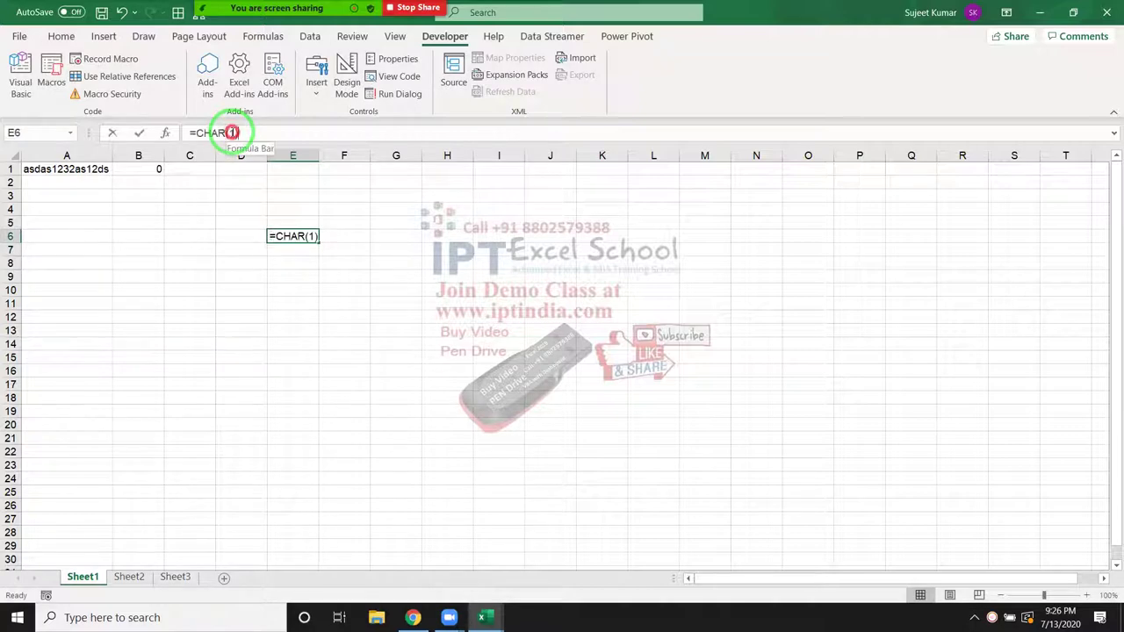
# Reselect the full =CHAR(1) formula in E6 and recommit it.
pyautogui.click(231, 133)
pyautogui.moveTo(246, 133); pyautogui.dragTo(134, 134)
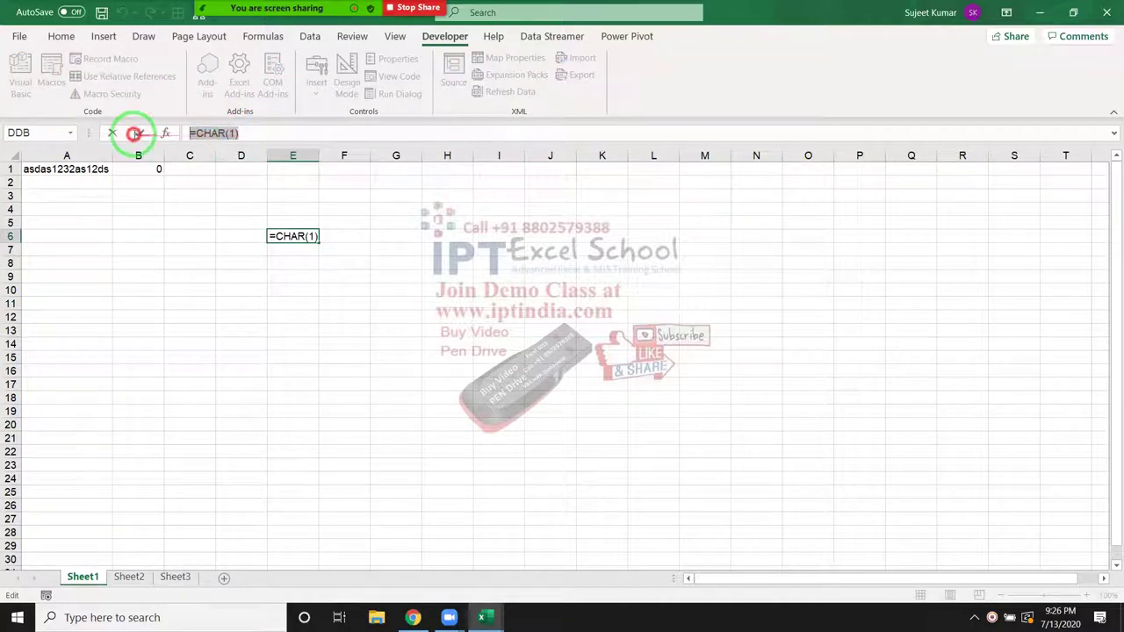
pyautogui.press('Return')
pyautogui.hotkey('alt', 'F11')
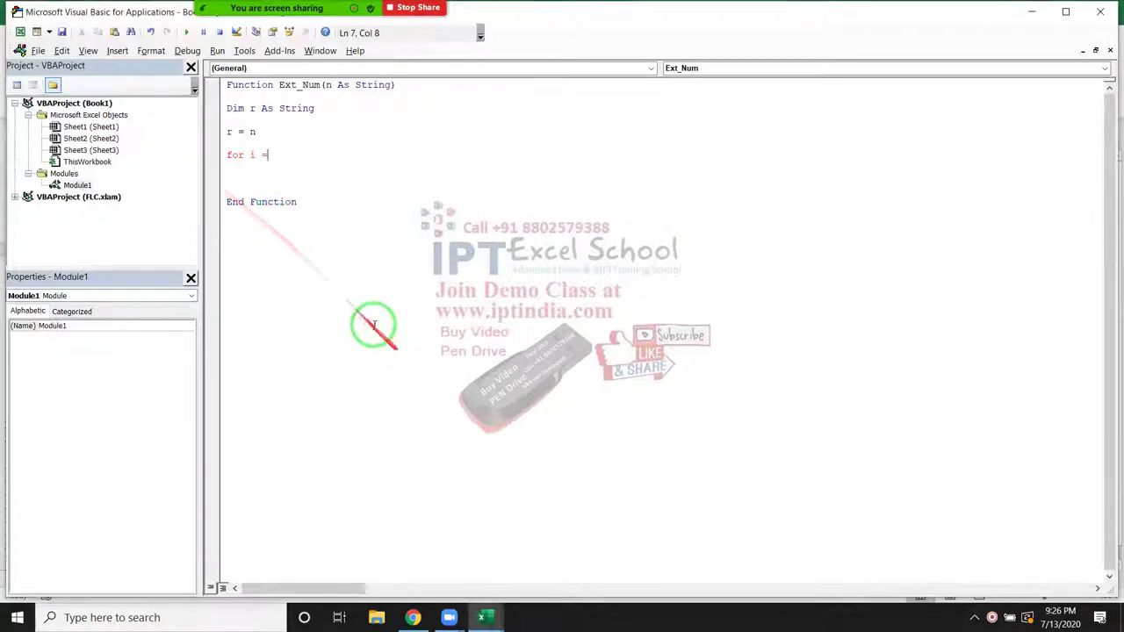
# Highlight the ASCII chart rows from the colon (58) down to Delete (127).
pyautogui.hotkey('alt', 'Tab')
pyautogui.hotkey('alt', 'Tab')
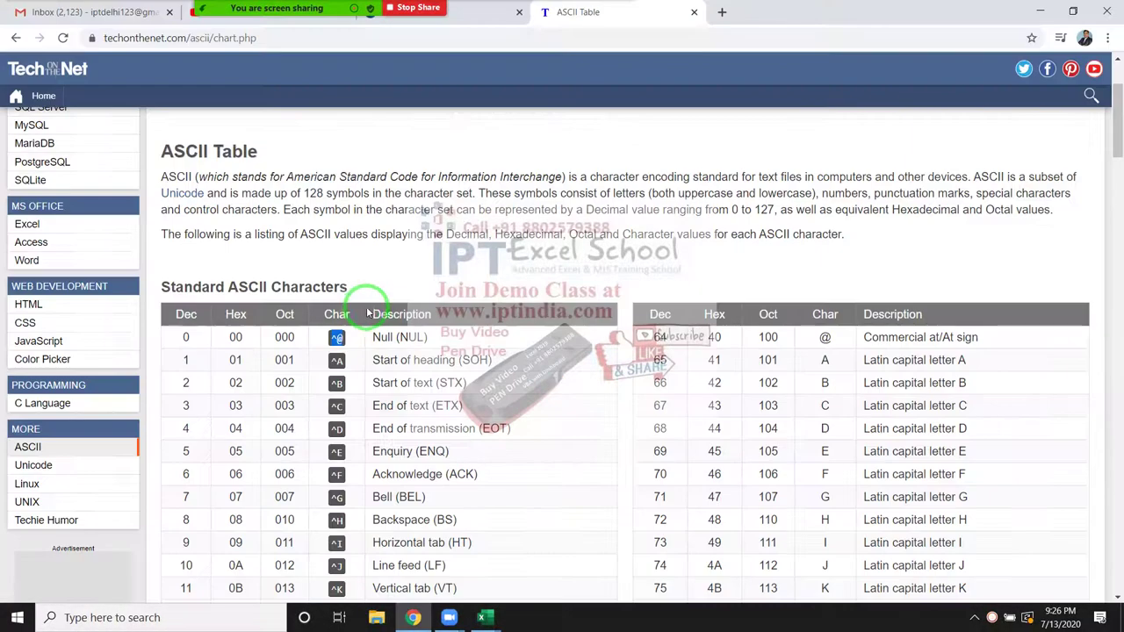
pyautogui.scroll(-3, 360, 342)
pyautogui.scroll(-2, 351, 360)
pyautogui.scroll(-2, 351, 381)
pyautogui.scroll(-1, 360, 389)
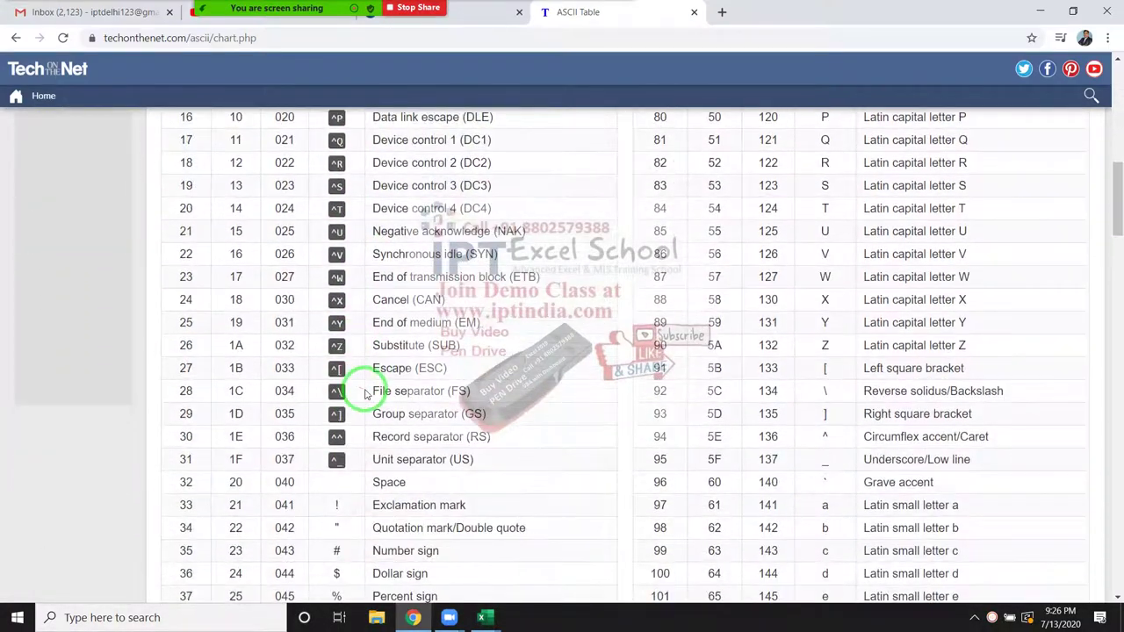
pyautogui.scroll(-2, 363, 386)
pyautogui.scroll(-2, 322, 361)
pyautogui.scroll(-2, 323, 361)
pyautogui.scroll(-1, 323, 361)
pyautogui.scroll(-2, 324, 362)
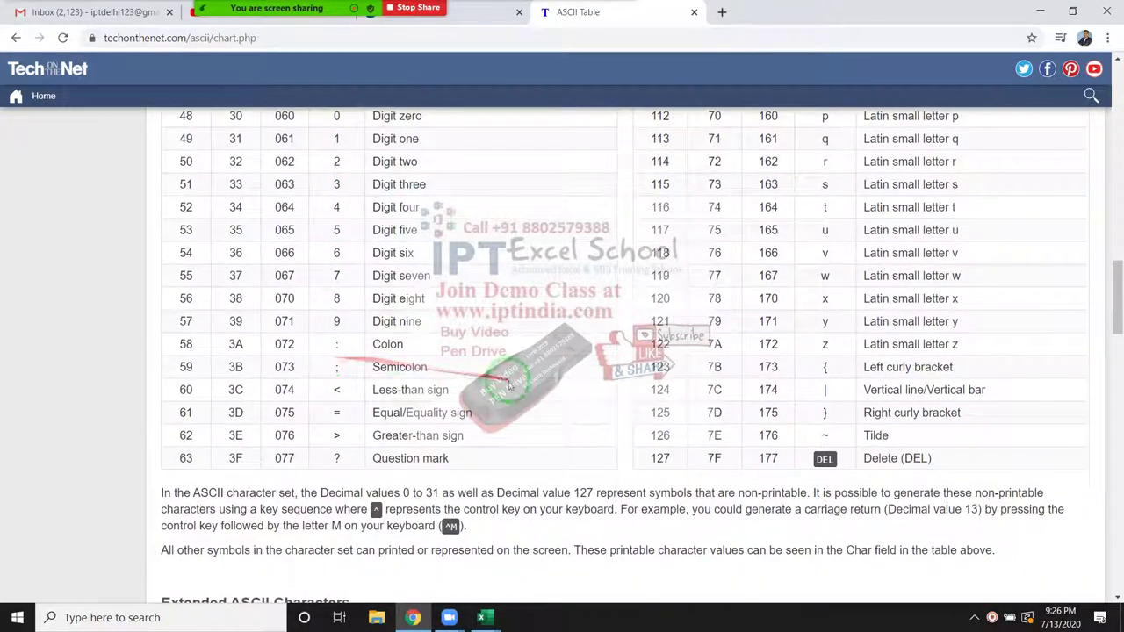
pyautogui.scroll(1, 211, 418)
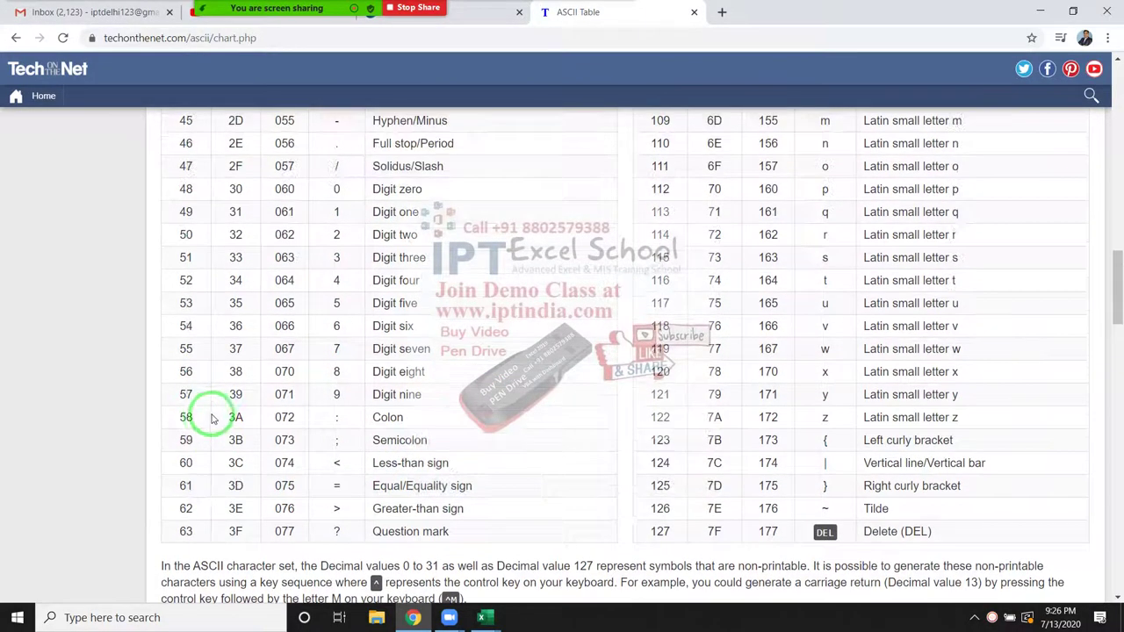
pyautogui.click(325, 397)
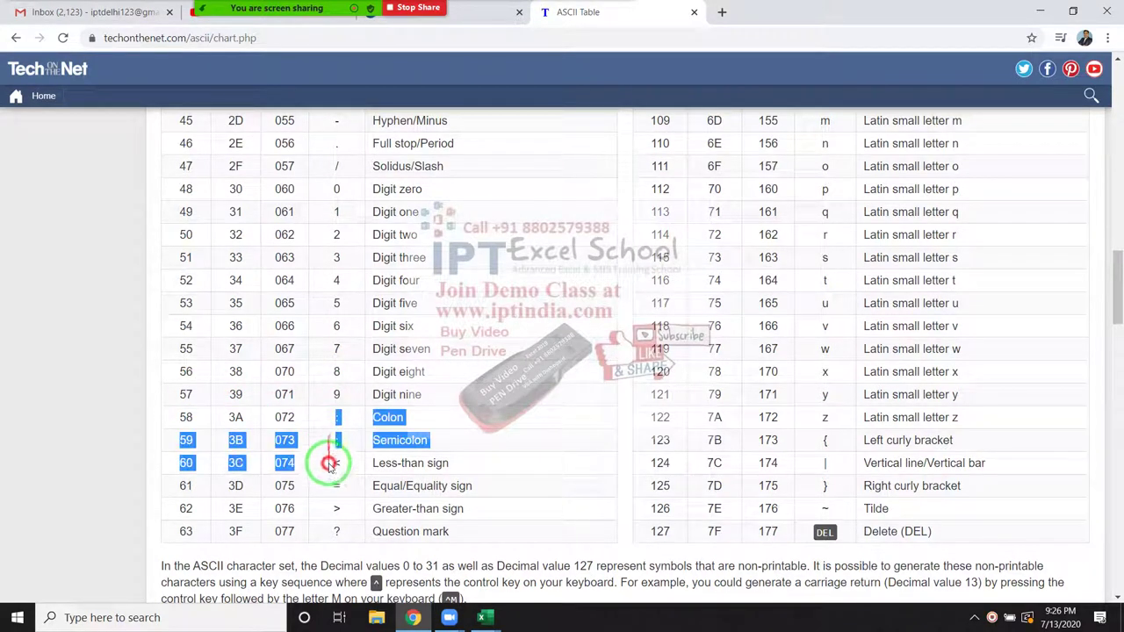
pyautogui.moveTo(332, 422); pyautogui.dragTo(660, 534)
pyautogui.doubleClick(660, 532)
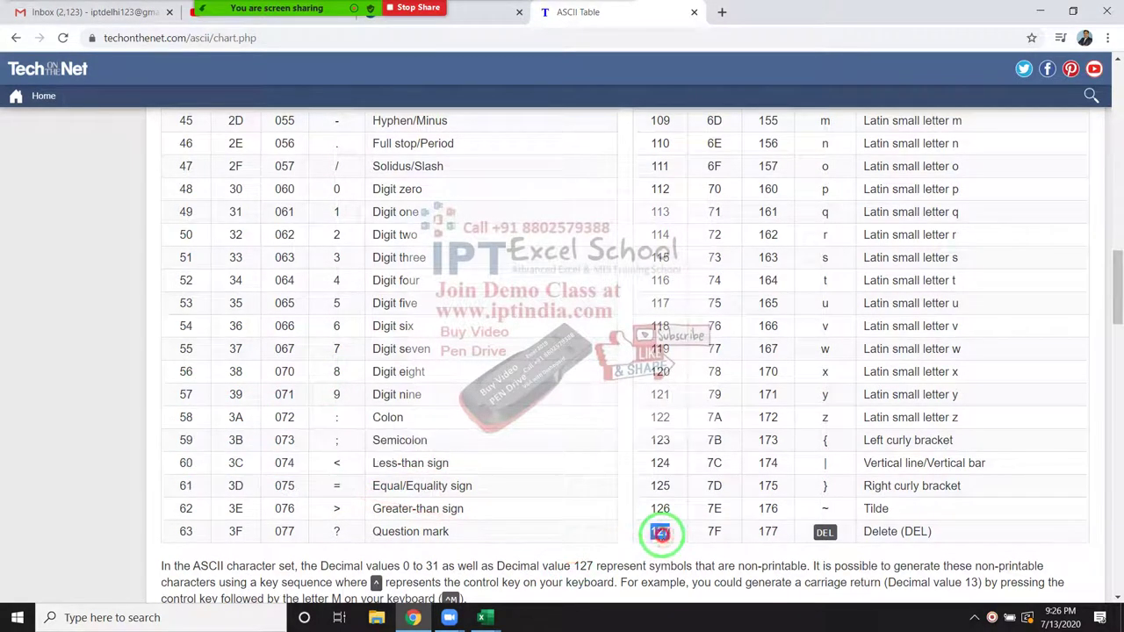
# Scroll back to the top of the ASCII chart.
pyautogui.scroll(6, 623, 461)
pyautogui.scroll(2, 625, 458)
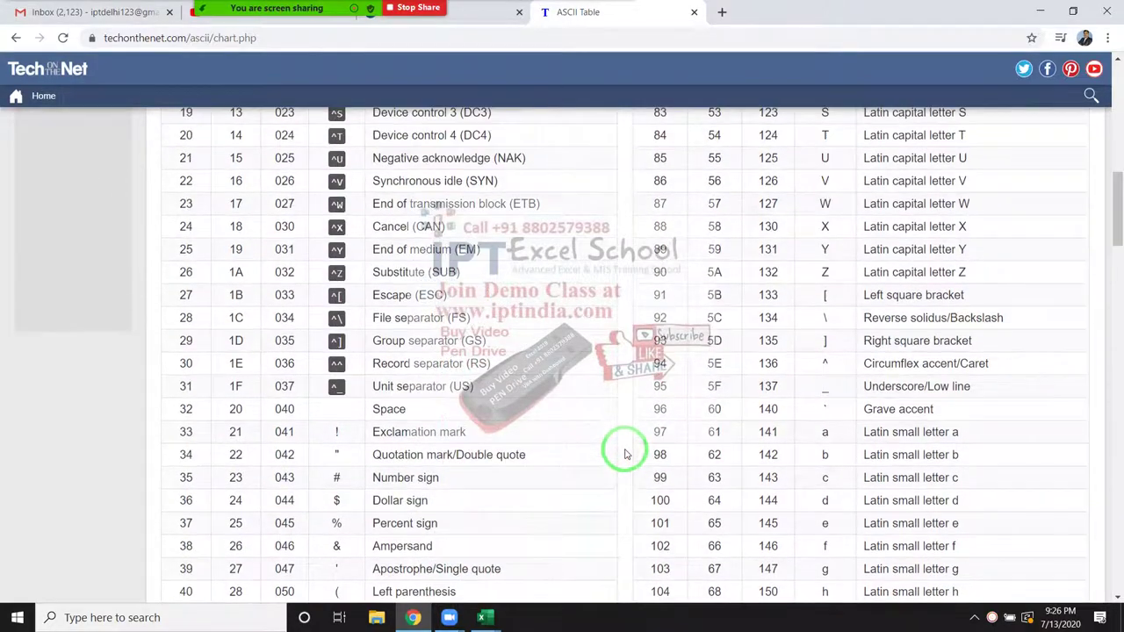
pyautogui.scroll(1, 625, 458)
pyautogui.scroll(1, 623, 452)
pyautogui.scroll(3, 619, 413)
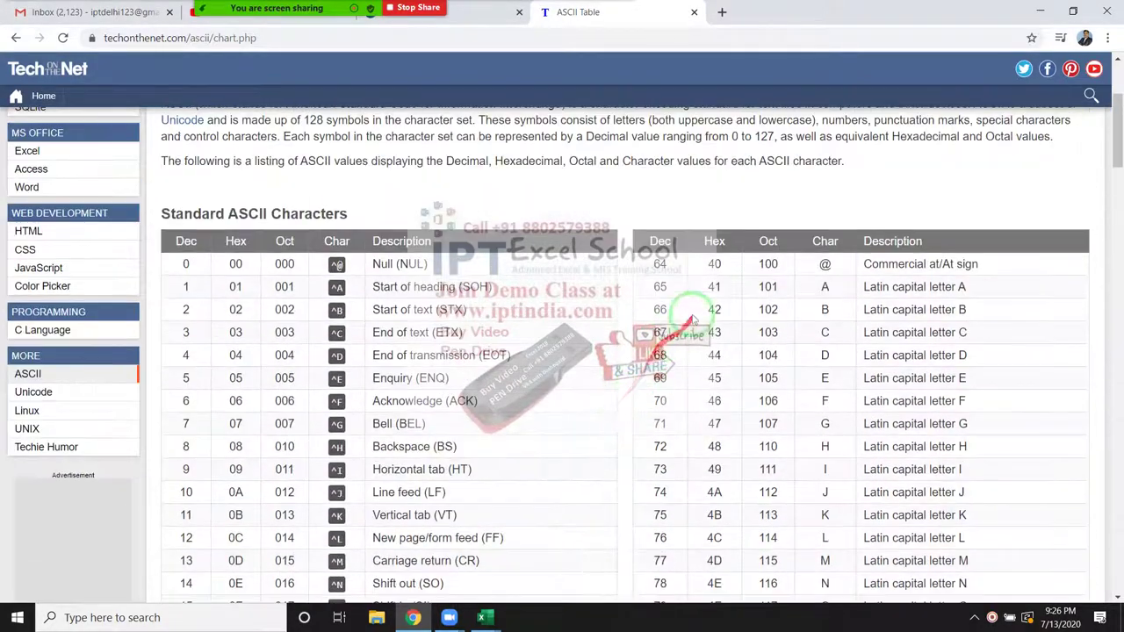
pyautogui.hotkey('alt', 'Tab')
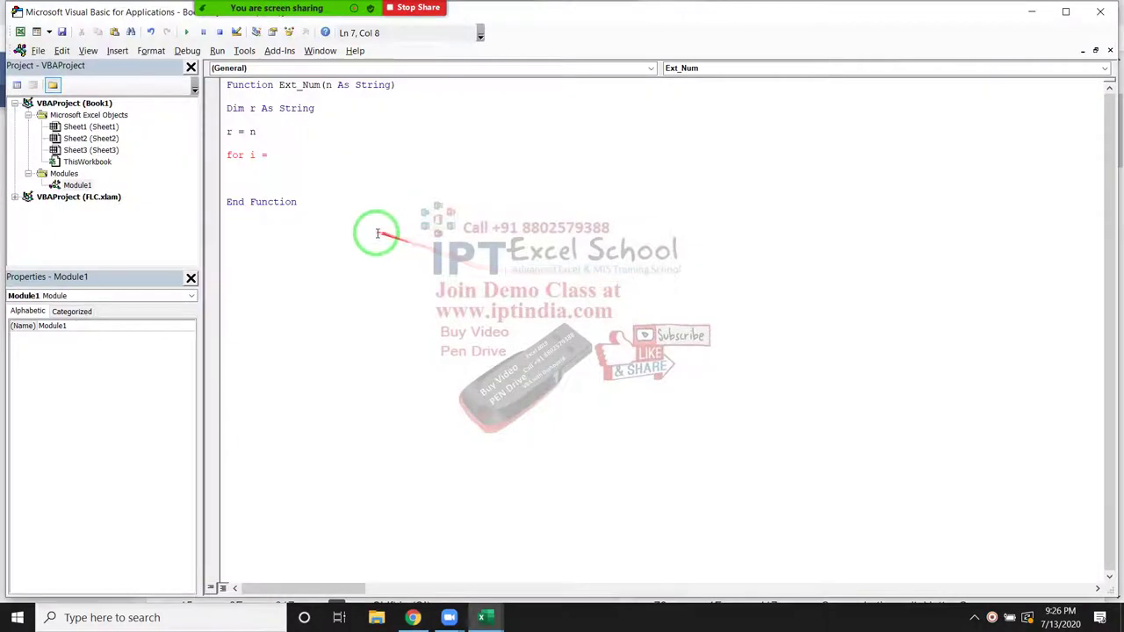
# Check that =CHAR(65) in E7 returns A, then clear E7.
pyautogui.hotkey('alt', 'Tab')
pyautogui.hotkey('alt', 'Tab')
pyautogui.write('=ch')
pyautogui.press('Tab')
pyautogui.write('5)')
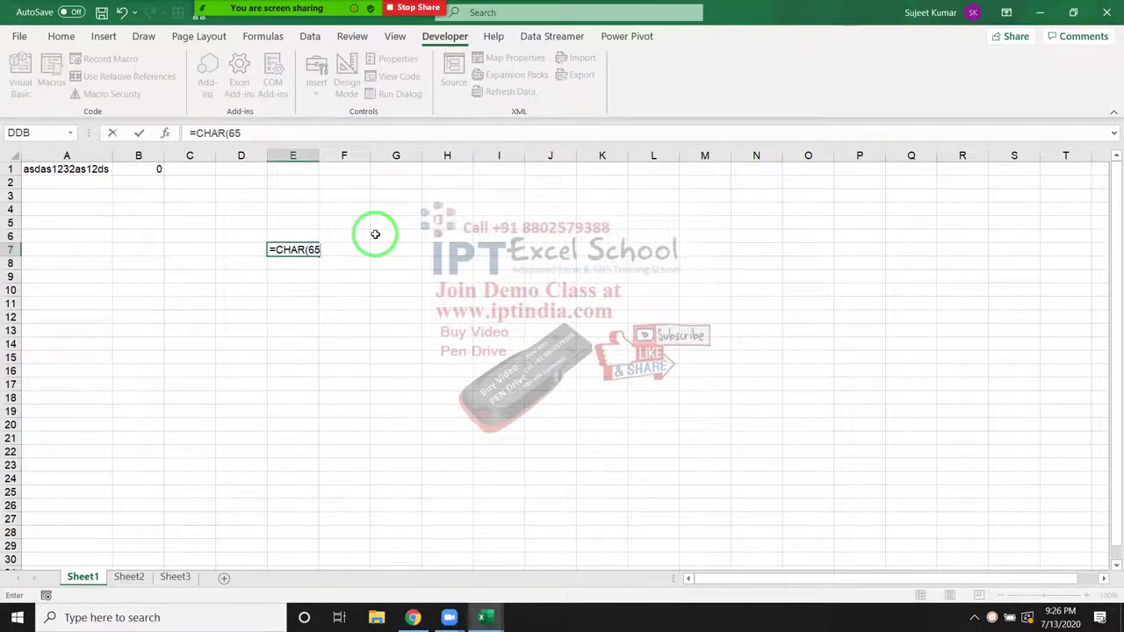
pyautogui.hotkey('ctrl', 'Return')
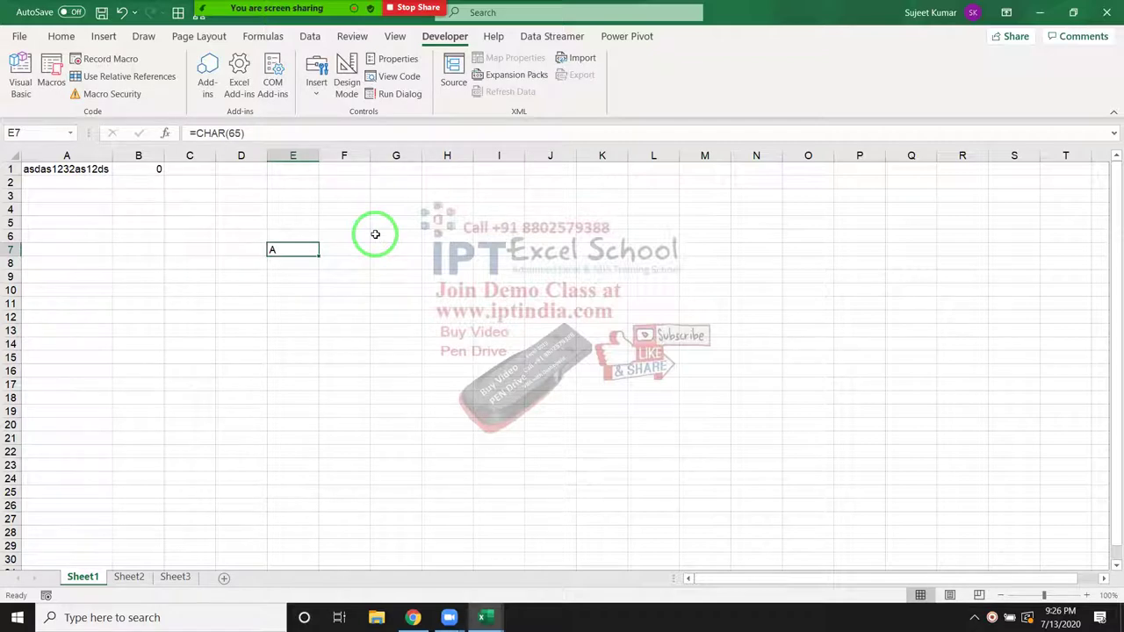
pyautogui.press('Delete')
pyautogui.hotkey('alt', 'F11')
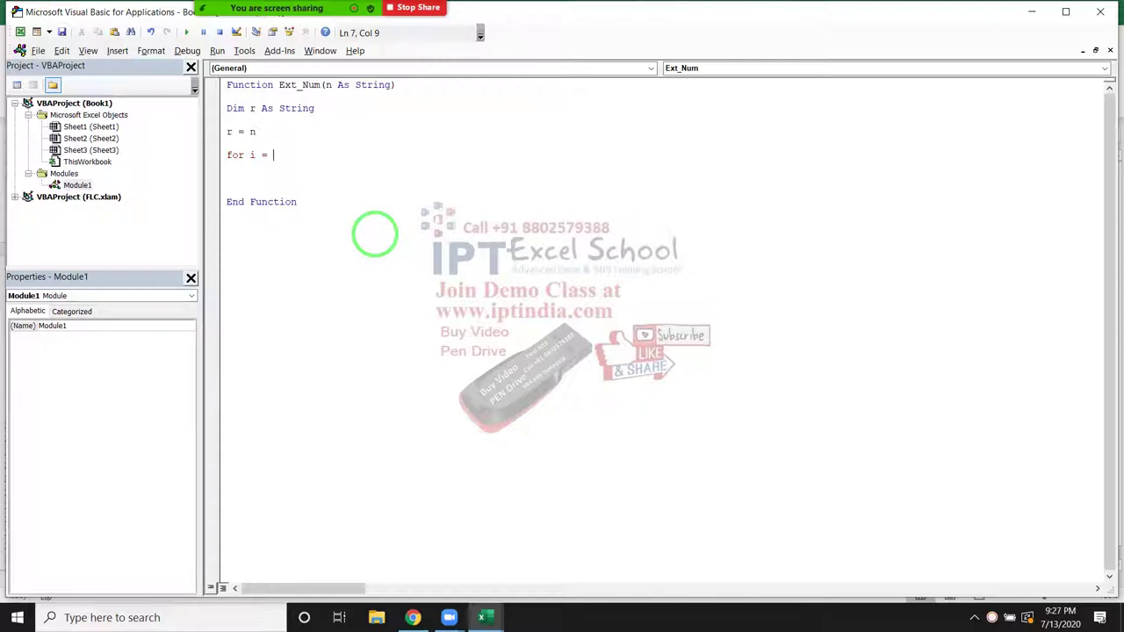
pyautogui.hotkey('alt', 'F11')
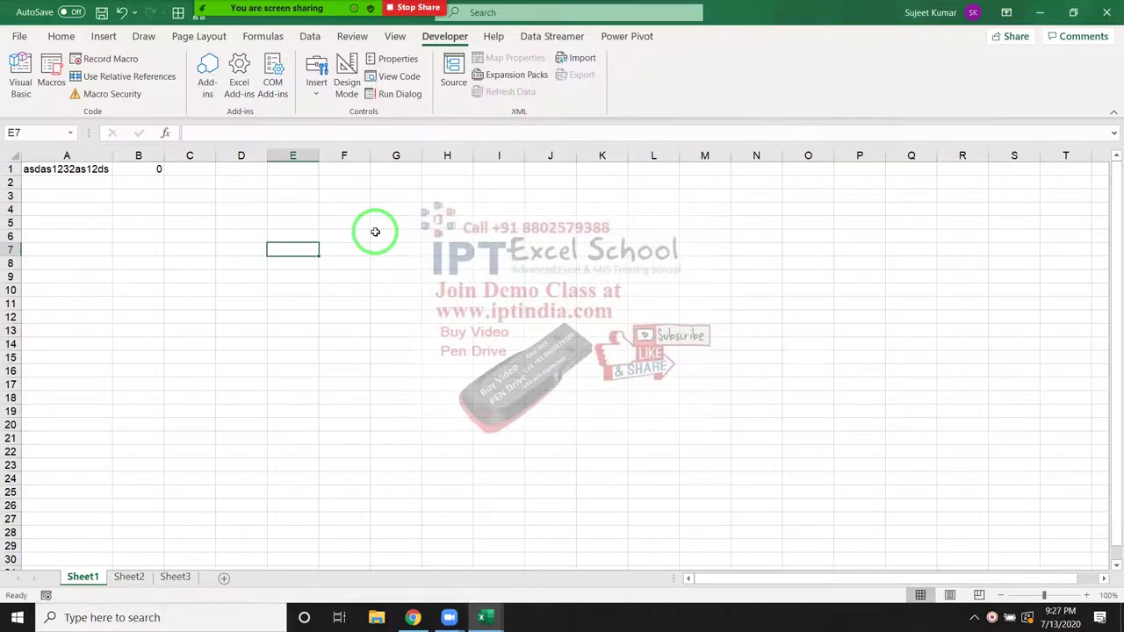
pyautogui.hotkey('alt', 'Tab')
pyautogui.hotkey('alt', 'Tab')
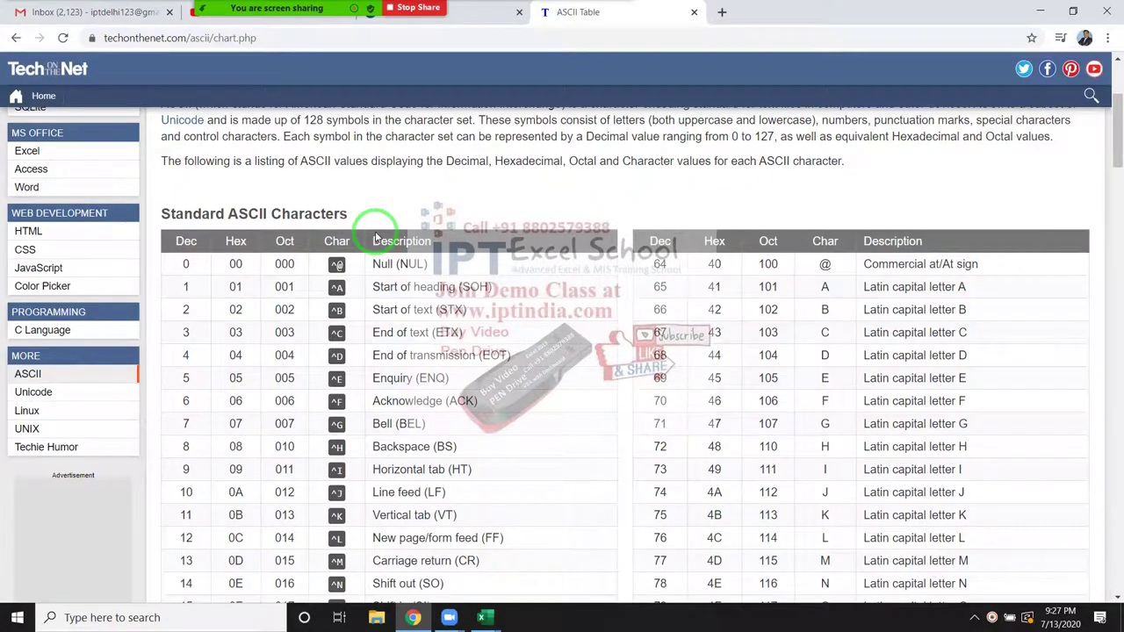
# Scroll the ASCII chart down to the colon at code 58.
pyautogui.scroll(-1, 375, 237)
pyautogui.scroll(-5, 351, 314)
pyautogui.scroll(-2, 234, 471)
pyautogui.scroll(-1, 233, 476)
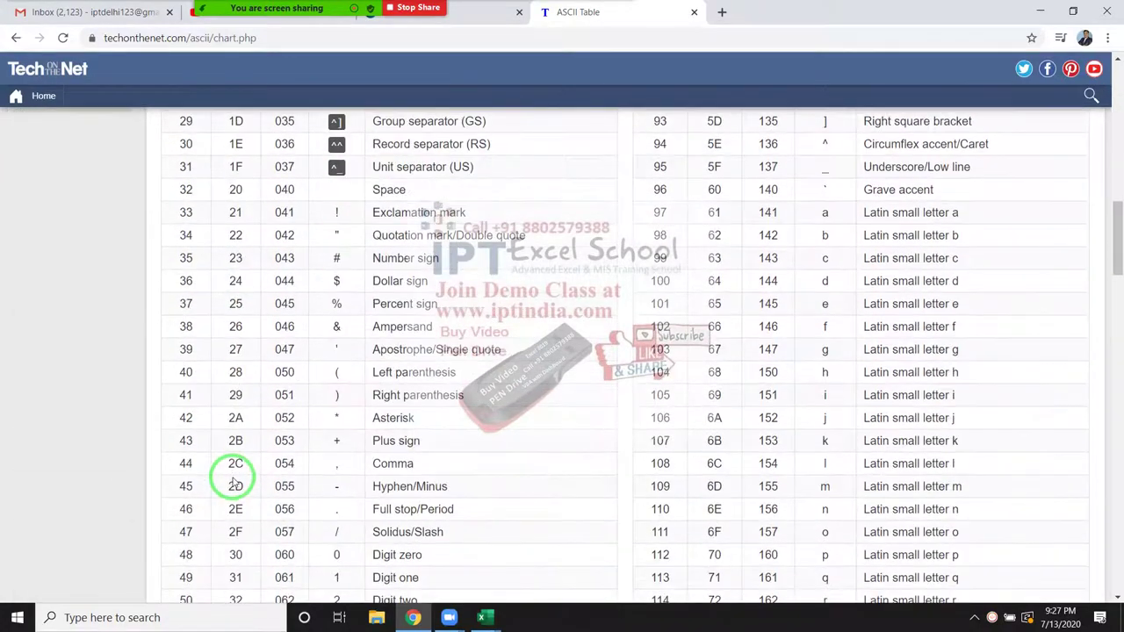
pyautogui.scroll(-2, 235, 483)
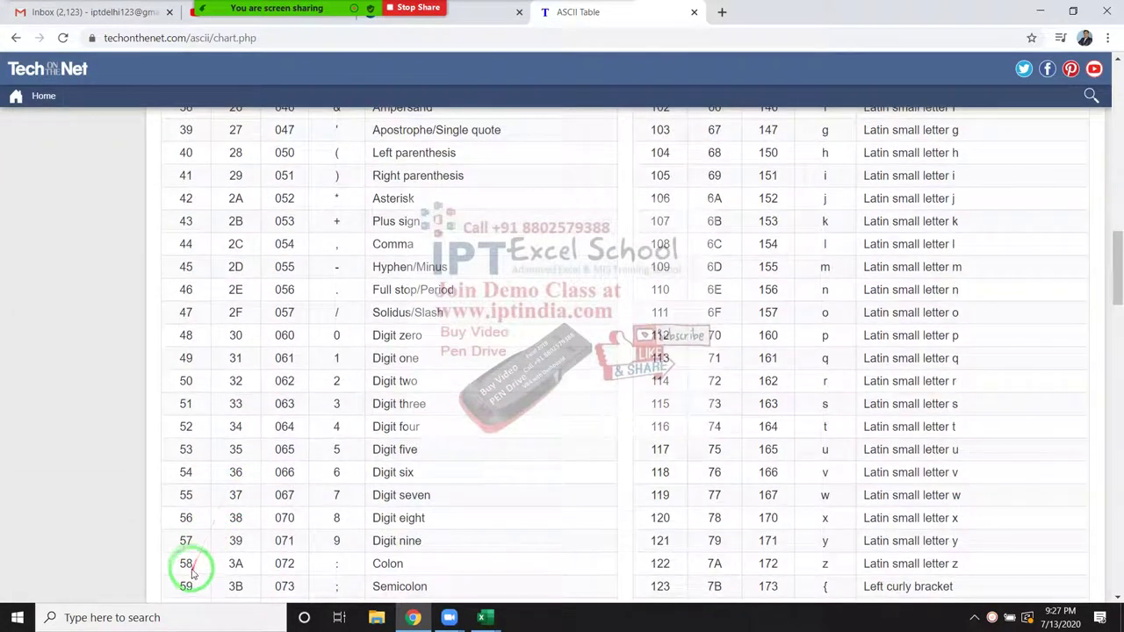
pyautogui.hotkey('alt', 'Tab')
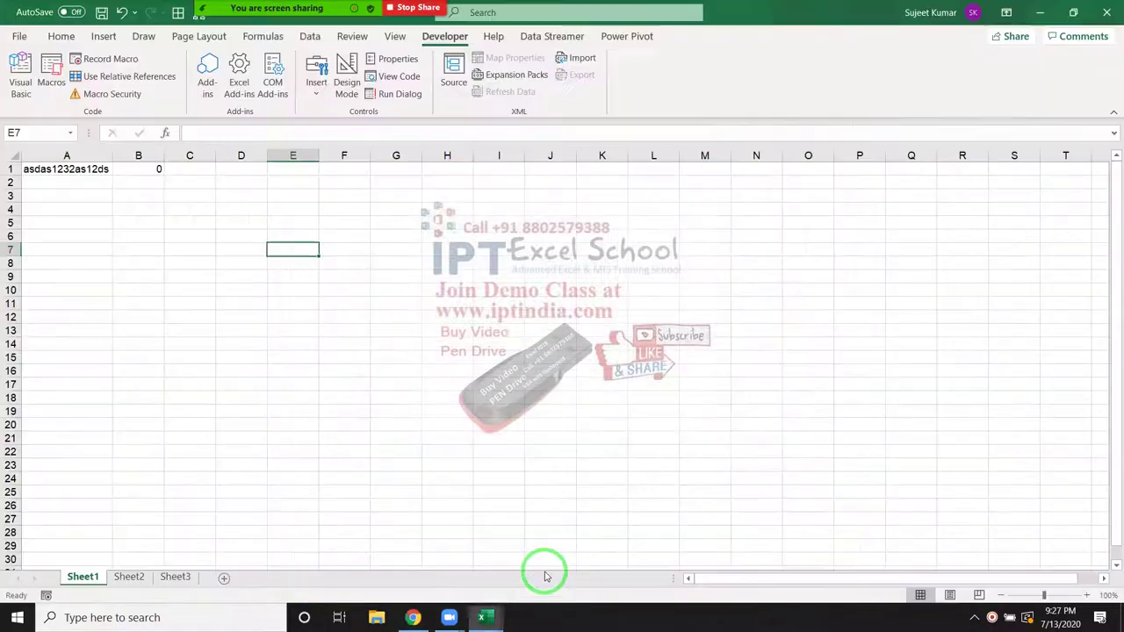
pyautogui.hotkey('alt', 'Tab')
pyautogui.hotkey('alt', 'Tab')
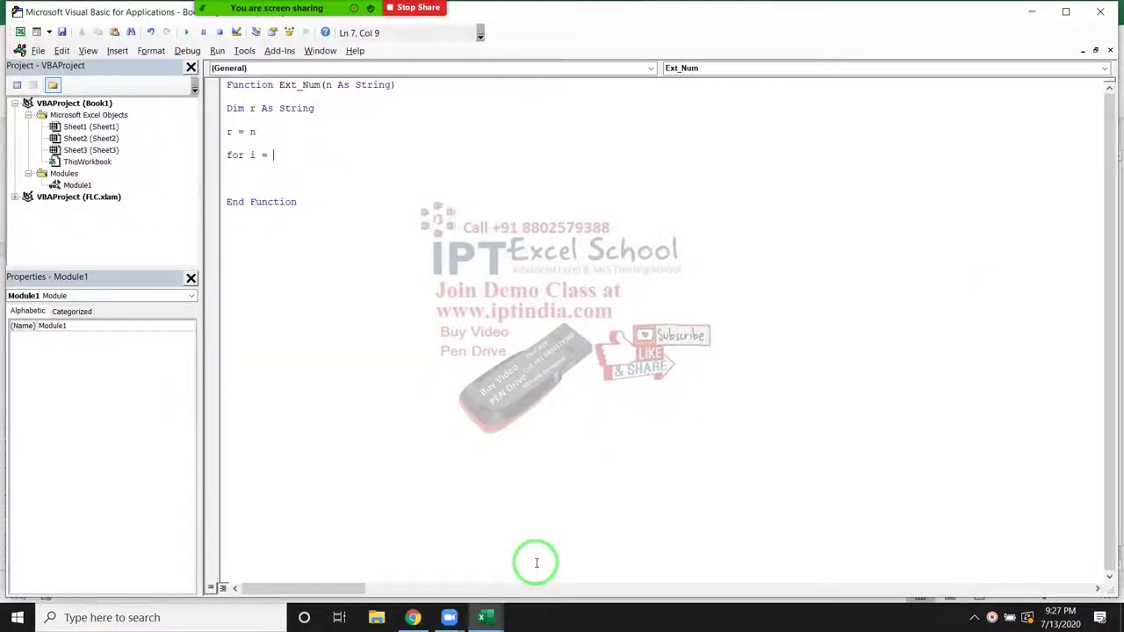
# Write the loop For i = 58 To 127 with r = Replace(r, Chr(i), "") and Next i.
pyautogui.write('58 to 127')
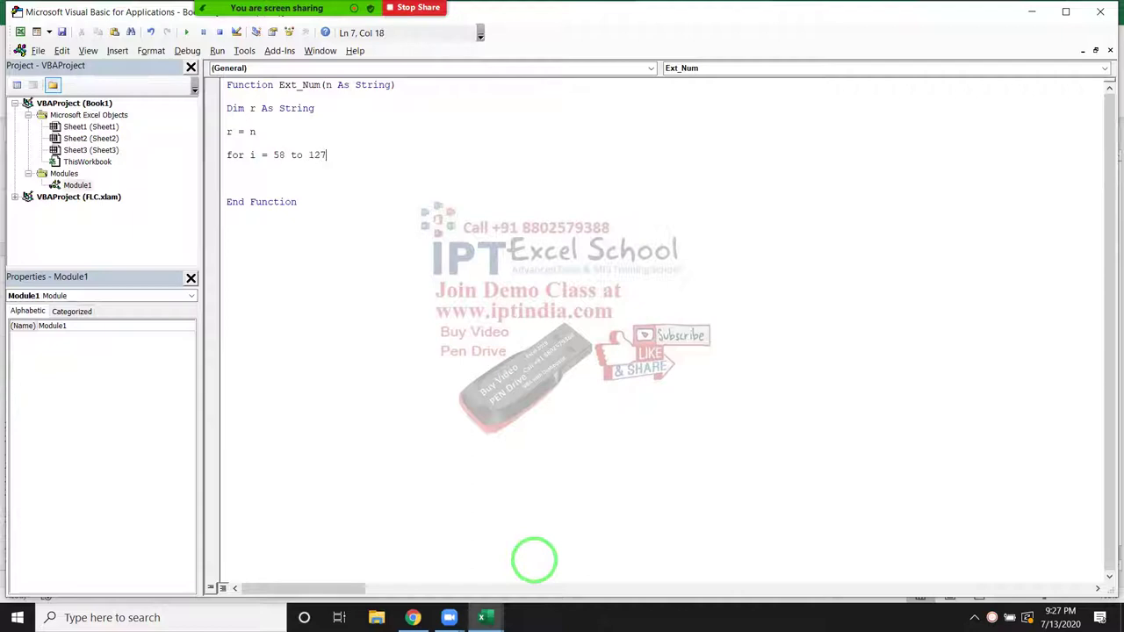
pyautogui.press('Return')
pyautogui.press('Return')
pyautogui.write('r=r')
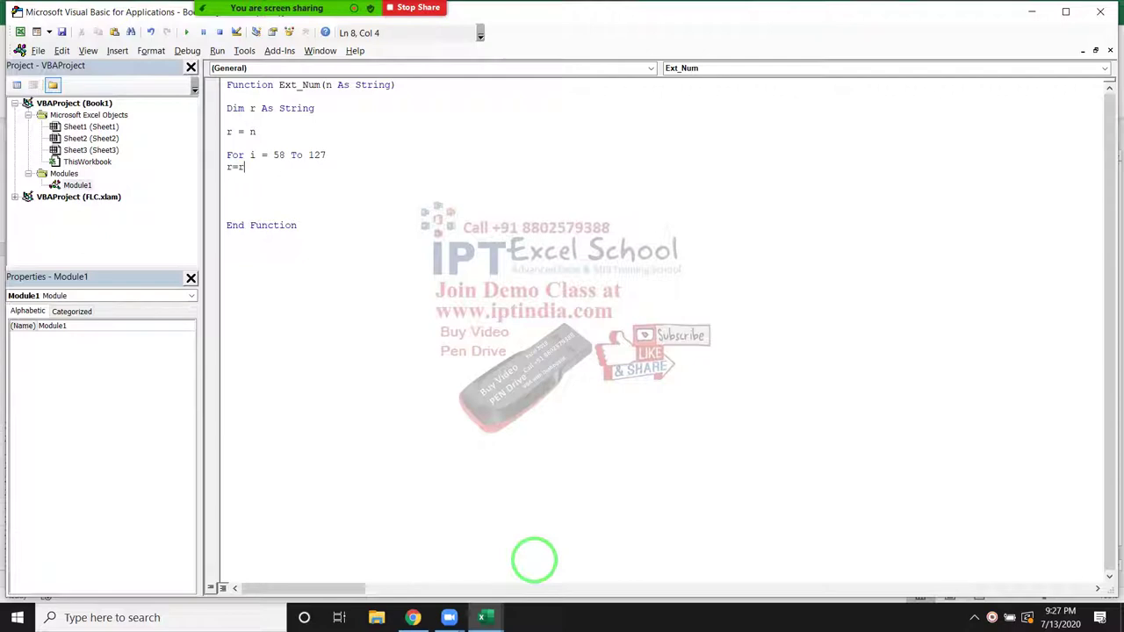
pyautogui.write('eplace(')
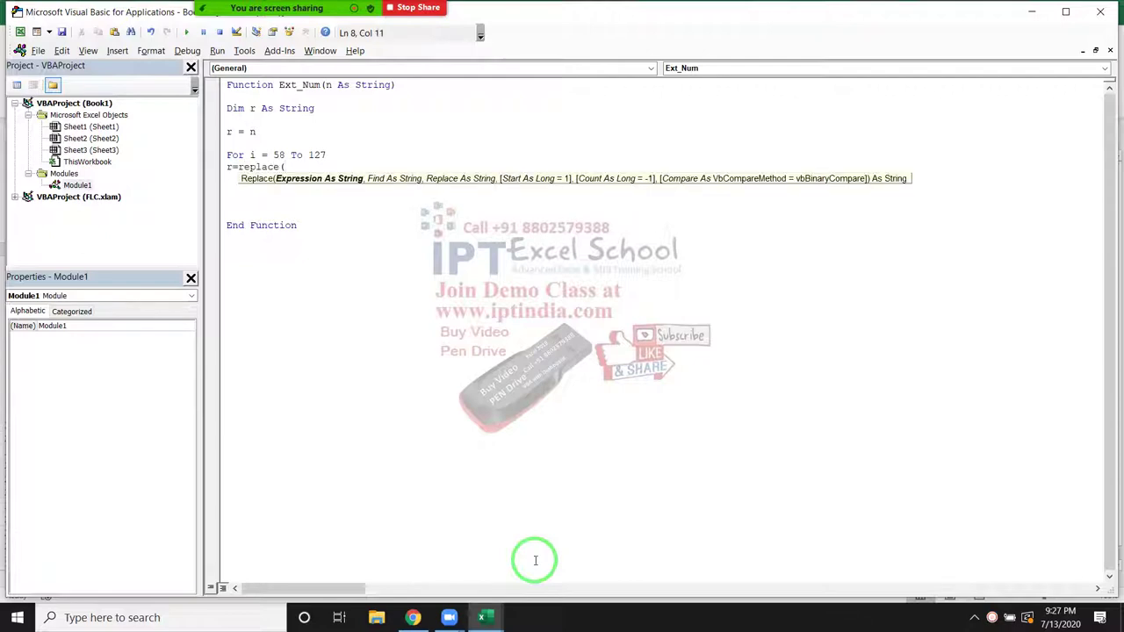
pyautogui.write('r,')
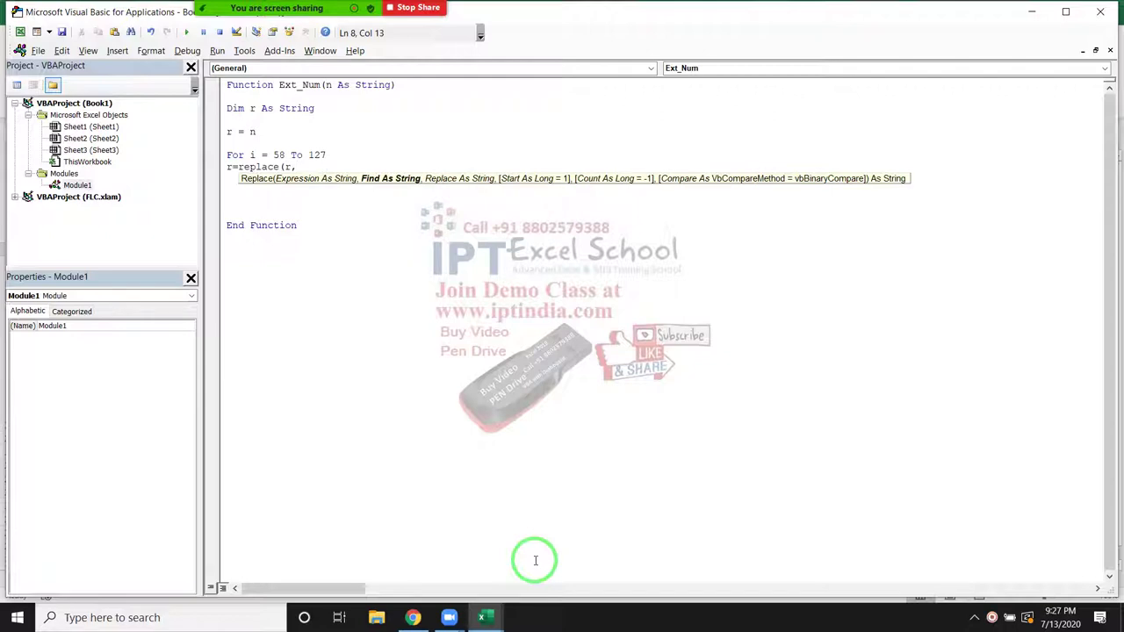
pyautogui.write('c')
pyautogui.write('hr')
pyautogui.write('(')
pyautogui.write(')')
pyautogui.write(',')
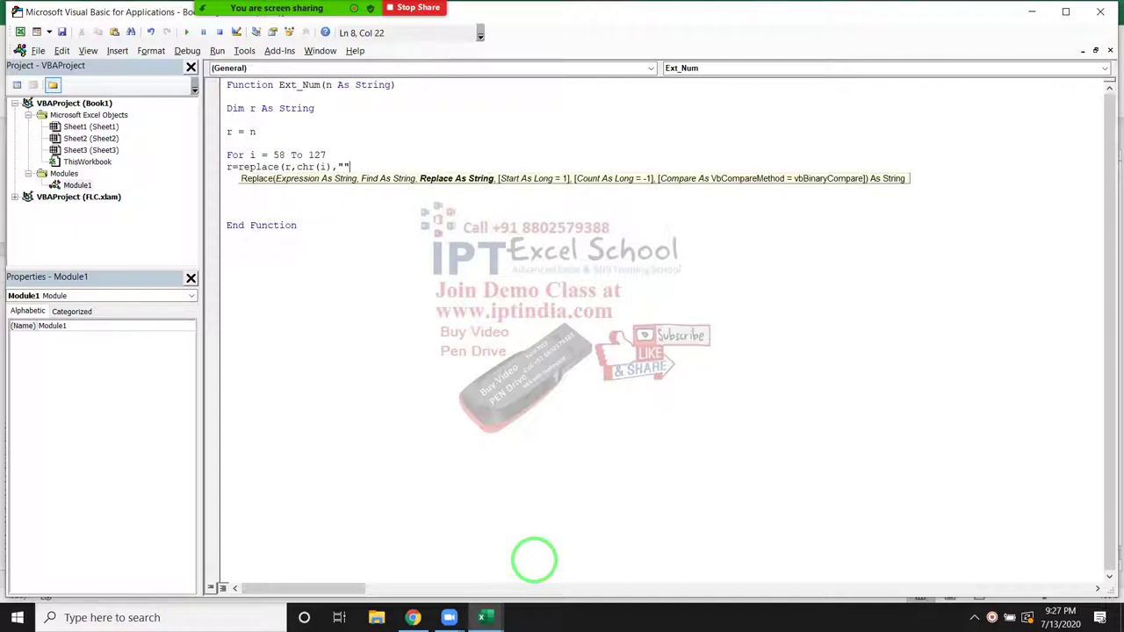
pyautogui.write(')')
pyautogui.press('Return')
pyautogui.write('next')
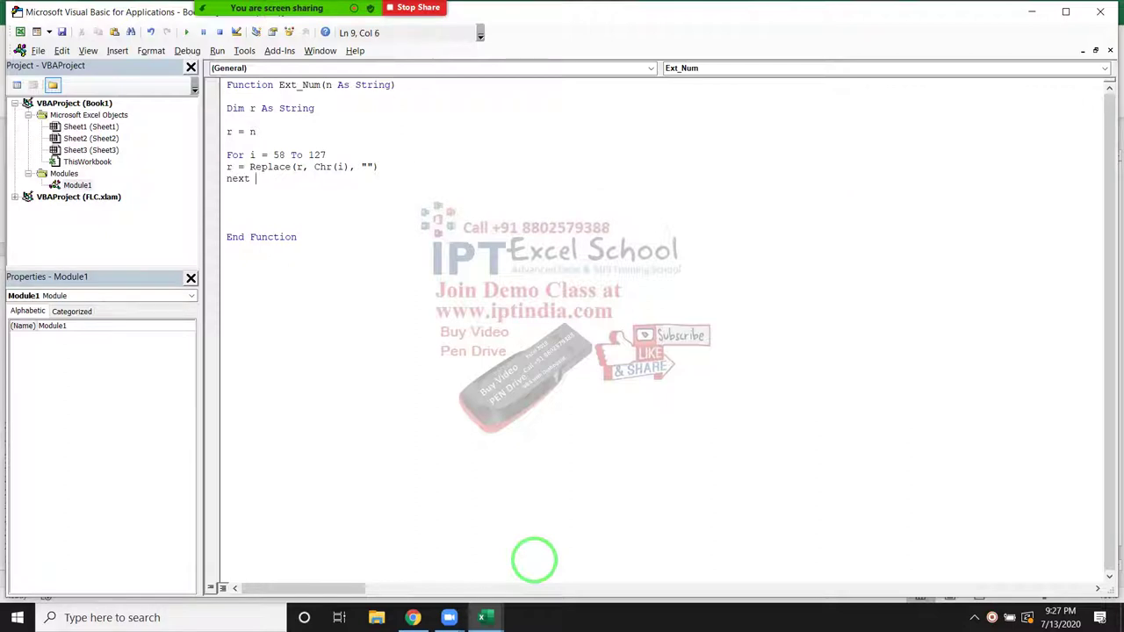
pyautogui.write('i')
pyautogui.press('Return')
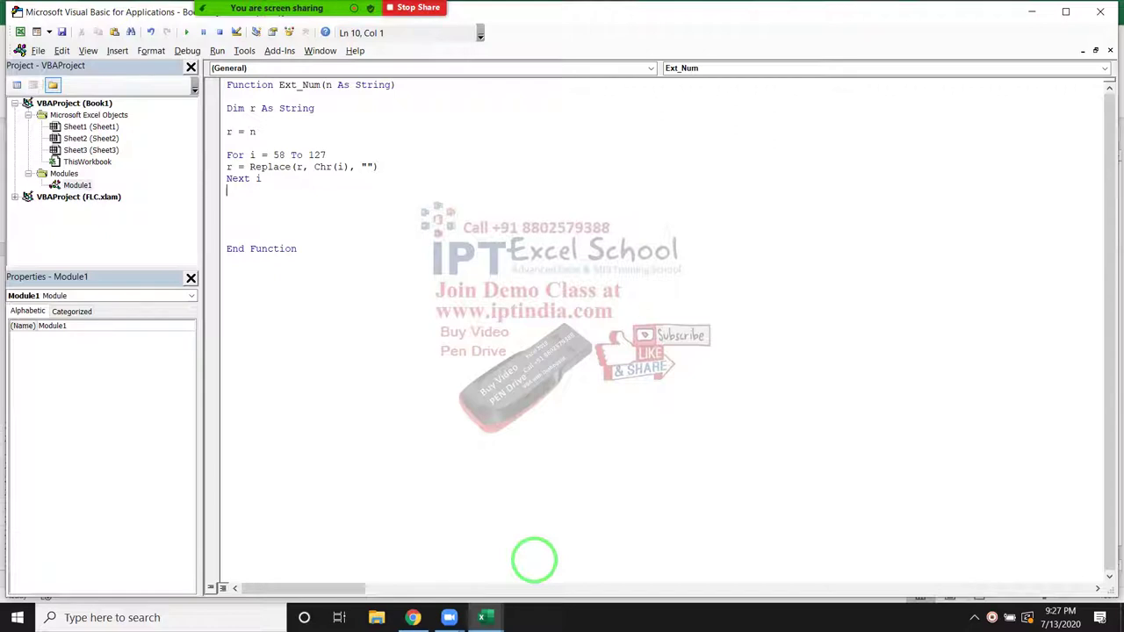
# Add the Ext_Num = r return line after the loop.
pyautogui.press('Return')
pyautogui.write('Ext_')
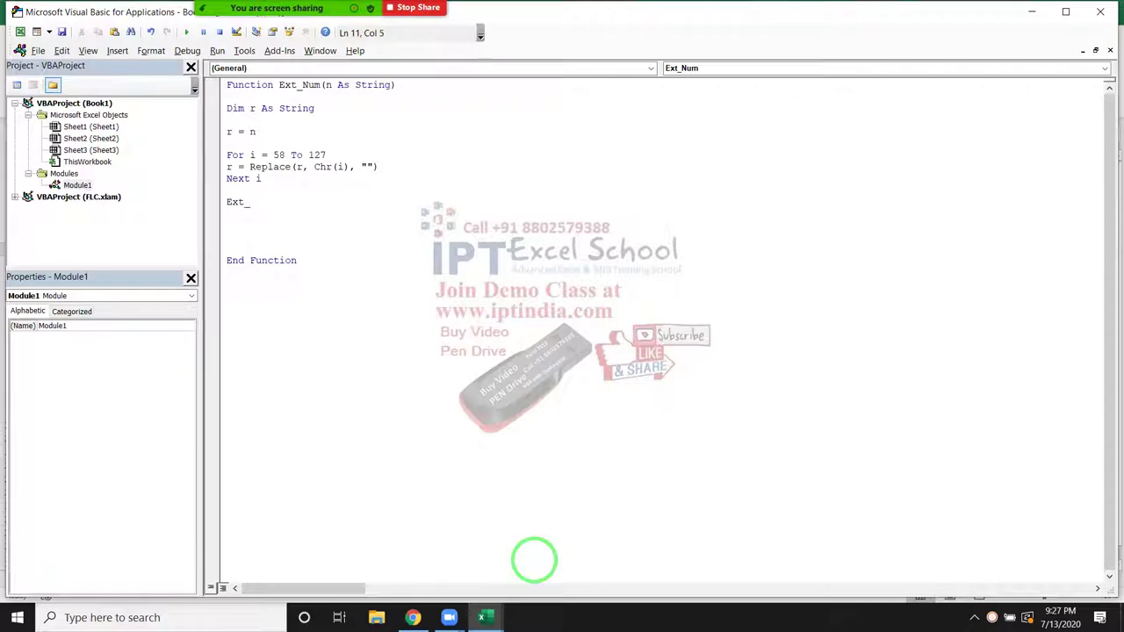
pyautogui.write('N')
pyautogui.write('r')
pyautogui.press('Return')
# Recalculate B1's =Ext_Num(A1) so it returns 123212 from asdas1232as12ds.
pyautogui.hotkey('alt', 'F11')
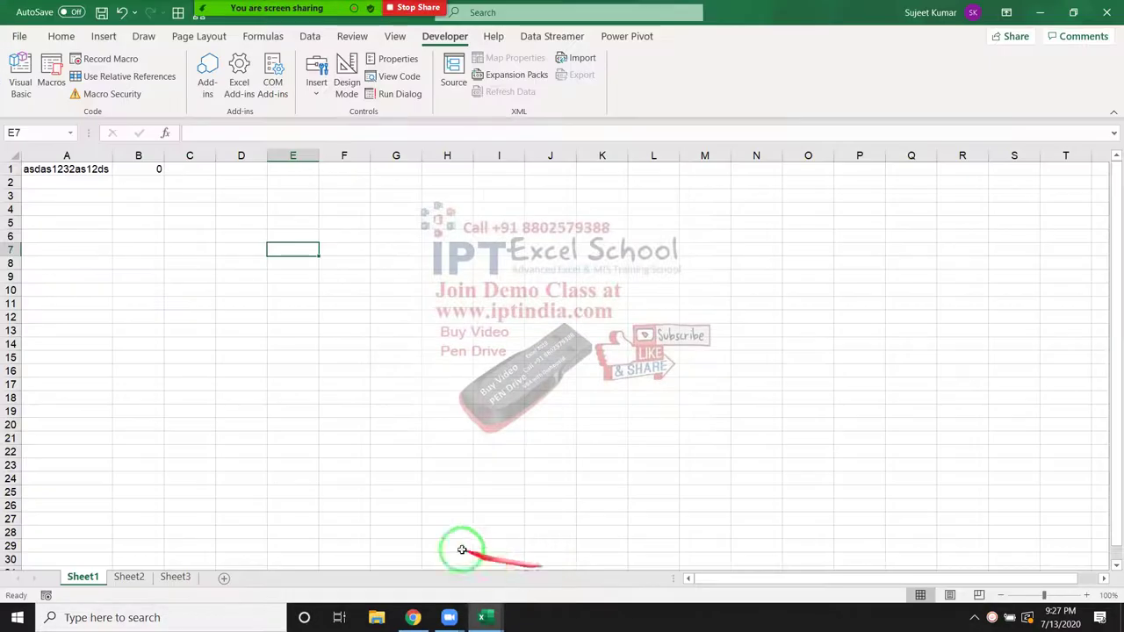
pyautogui.doubleClick(139, 169)
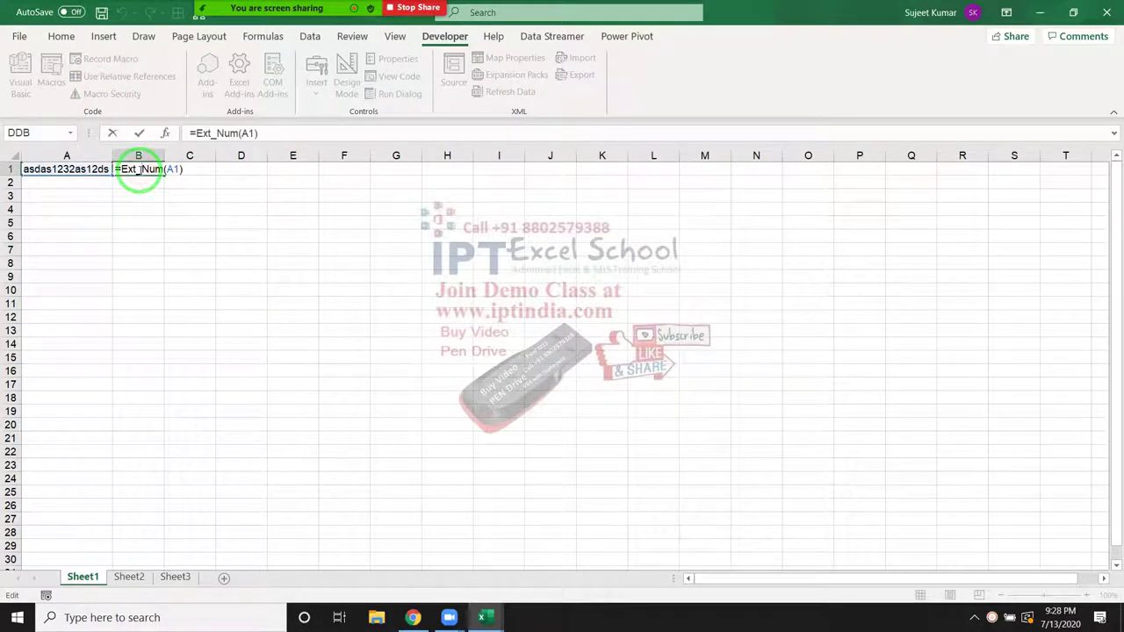
pyautogui.press('Return')
pyautogui.click(139, 169)
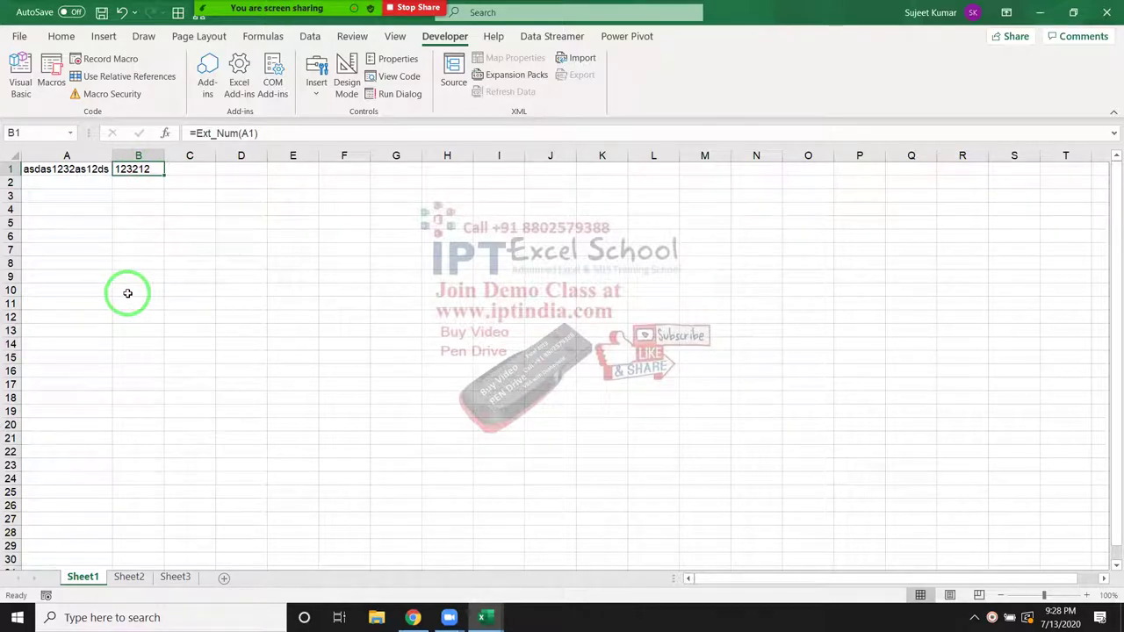
# Back in the VBA code, select the String type of variable r and recheck B1's result.
pyautogui.hotkey('alt', 'F11')
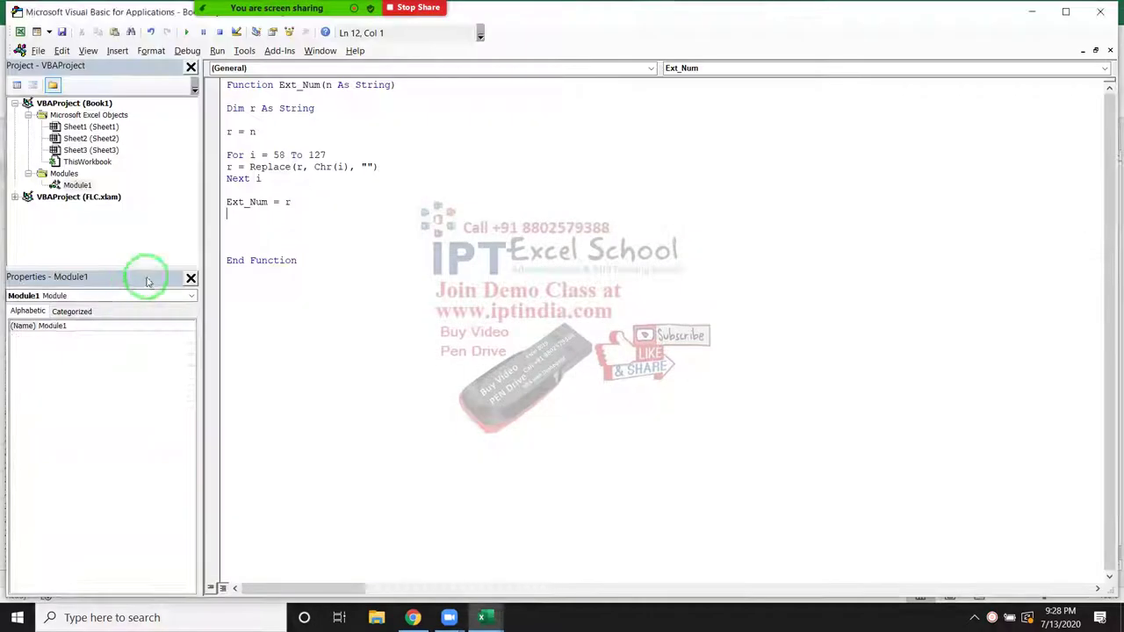
pyautogui.doubleClick(281, 202)
pyautogui.moveTo(313, 107); pyautogui.dragTo(275, 111)
pyautogui.hotkey('alt', 'F11')
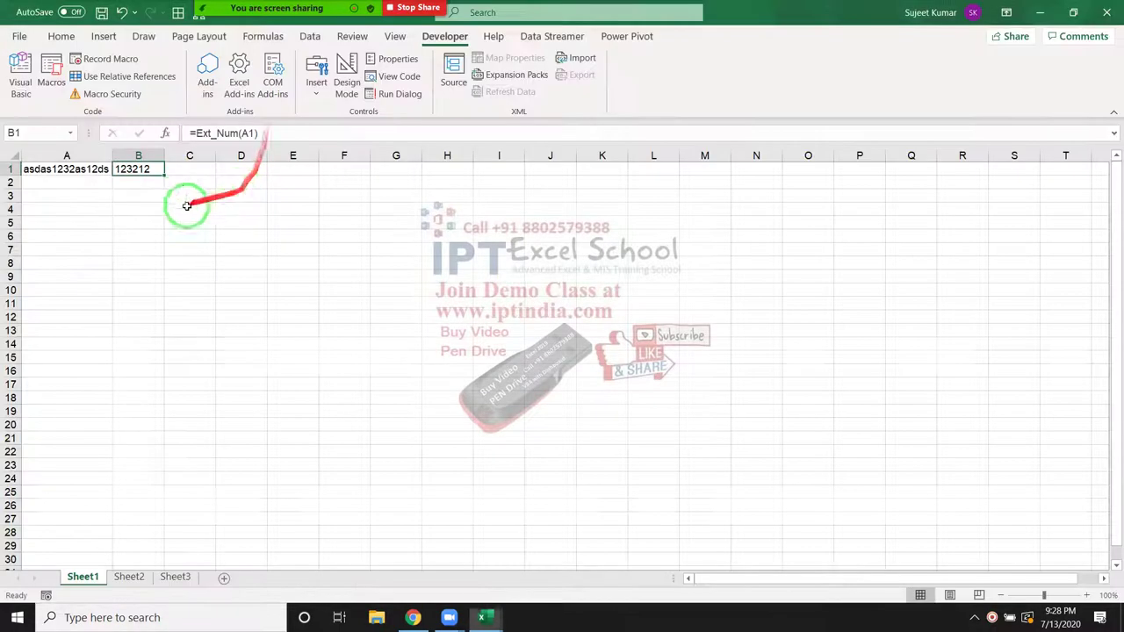
pyautogui.hotkey('alt', 'F11')
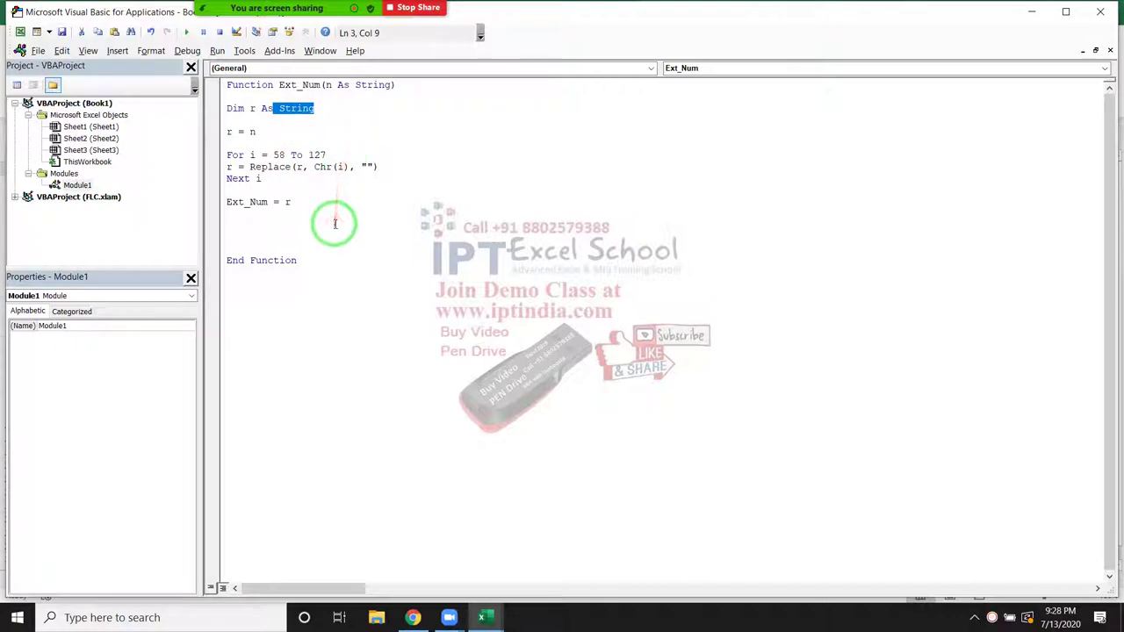
# Add 'As Long' after Function Ext_Num(n As String) to declare its return type.
pyautogui.click(285, 86)
pyautogui.doubleClick(285, 85)
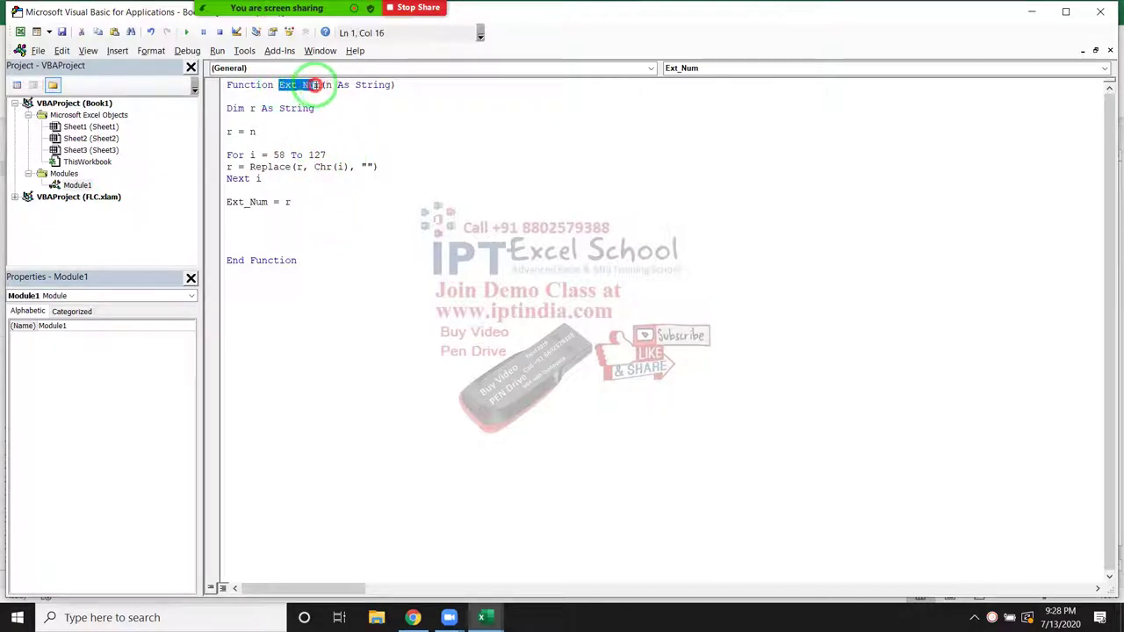
pyautogui.click(400, 85)
pyautogui.write('as ')
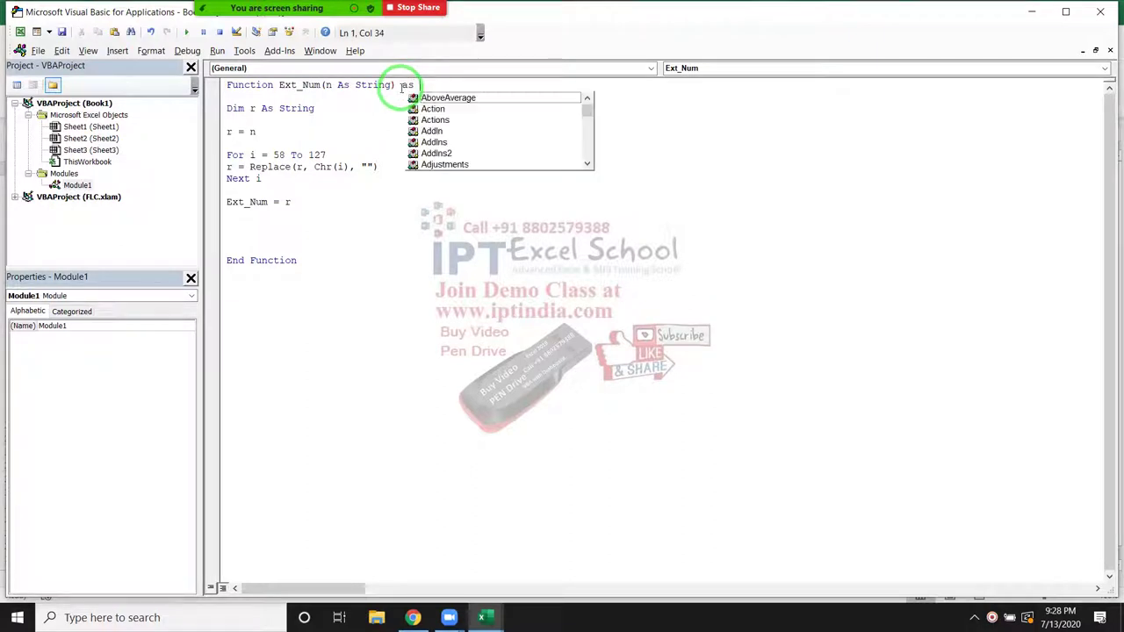
pyautogui.write('Long')
pyautogui.click(411, 103)
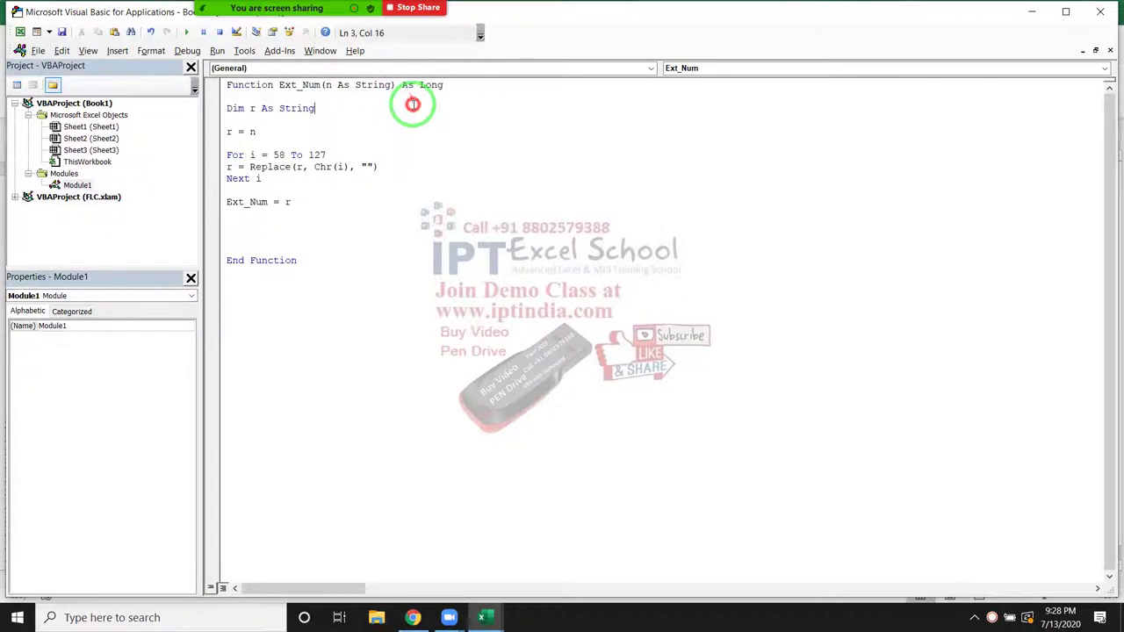
pyautogui.hotkey('alt', 'F11')
# Recalculate B1 so Ext_Num(A1) returns 123212 as a number.
pyautogui.doubleClick(136, 171)
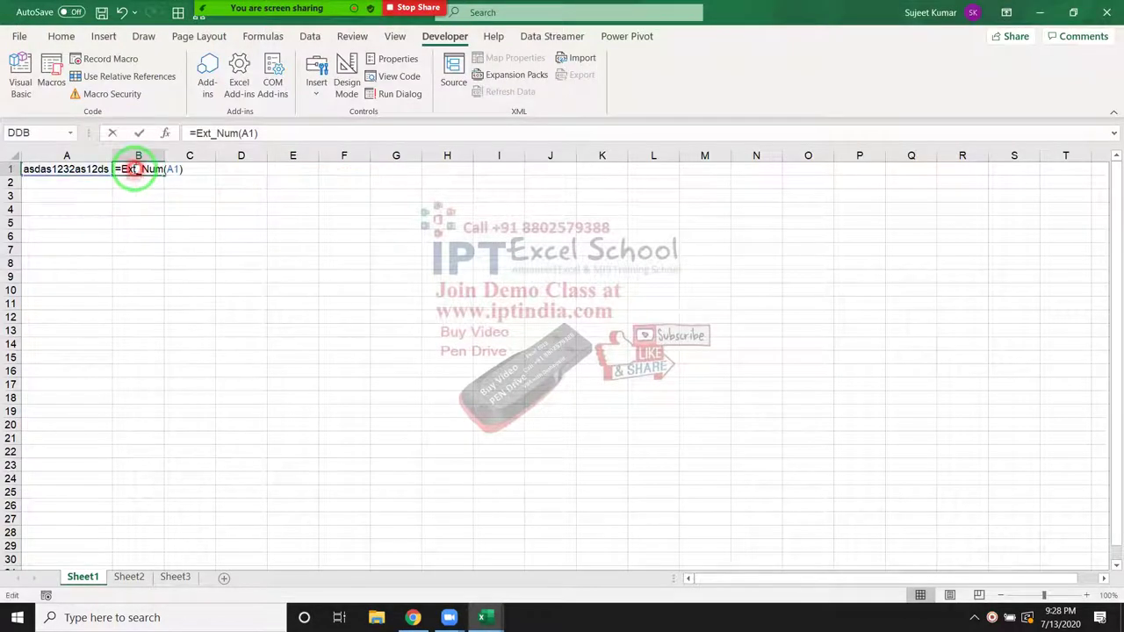
pyautogui.press('Return')
pyautogui.click(138, 170)
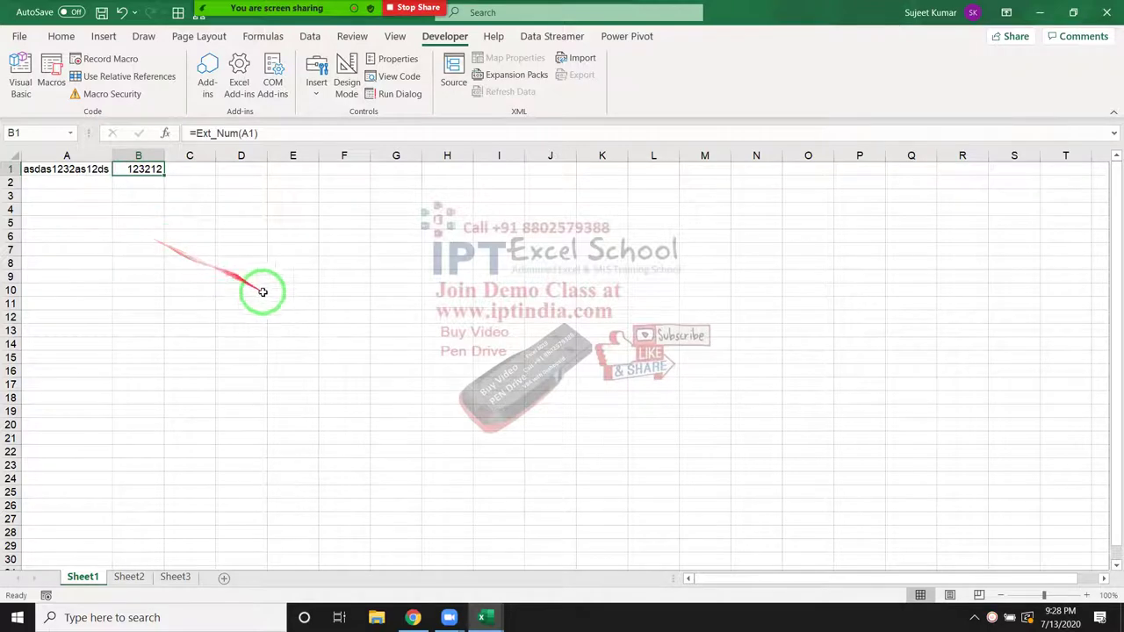
# Review the whole Ext_Num code in the VBA editor, then bring up the ASCII table in Chrome.
pyautogui.hotkey('alt', 'F11')
pyautogui.moveTo(339, 271)
pyautogui.mouseDown()
pyautogui.moveTo(237, 184)
pyautogui.moveTo(198, 81)
pyautogui.mouseUp()
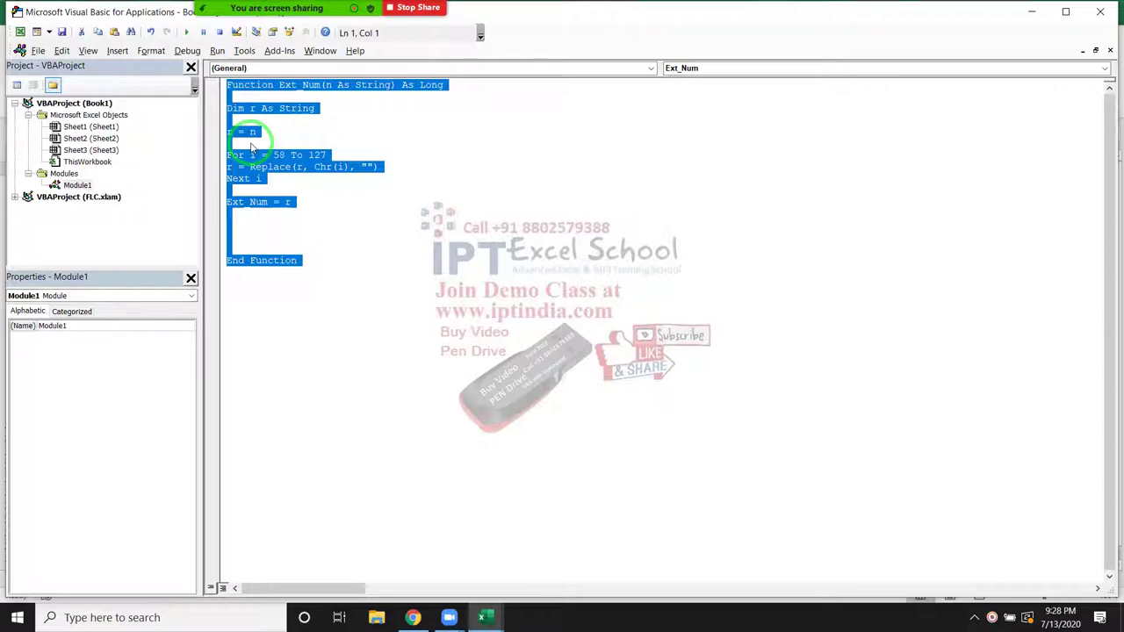
pyautogui.click(252, 148)
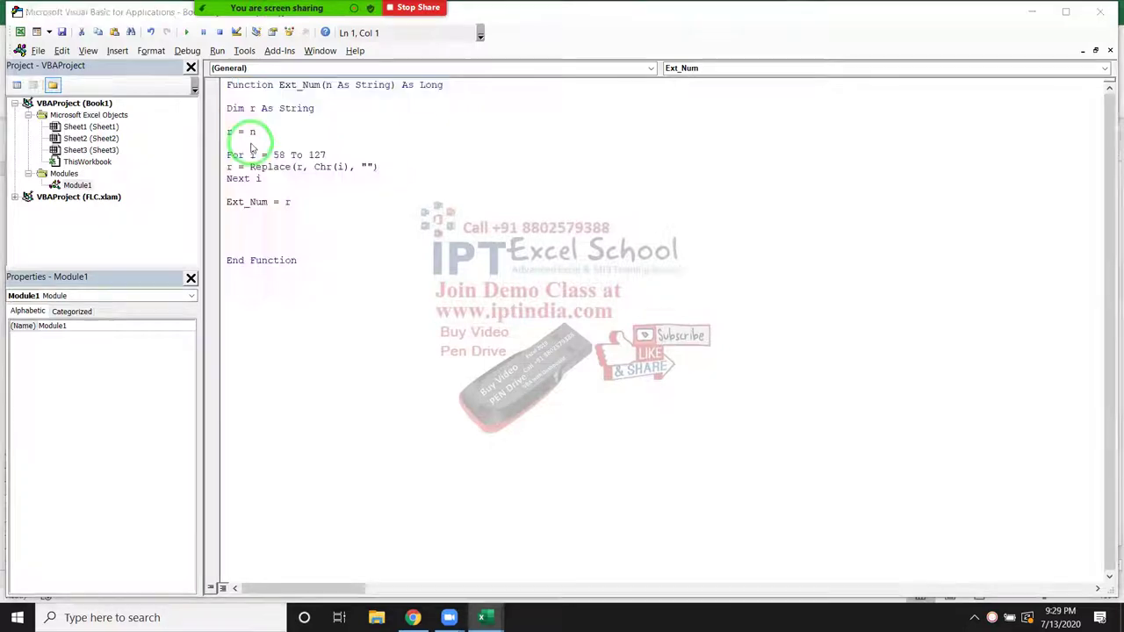
pyautogui.hotkey('alt', 'F11')
pyautogui.click(413, 617)
pyautogui.scroll(-1, 447, 527)
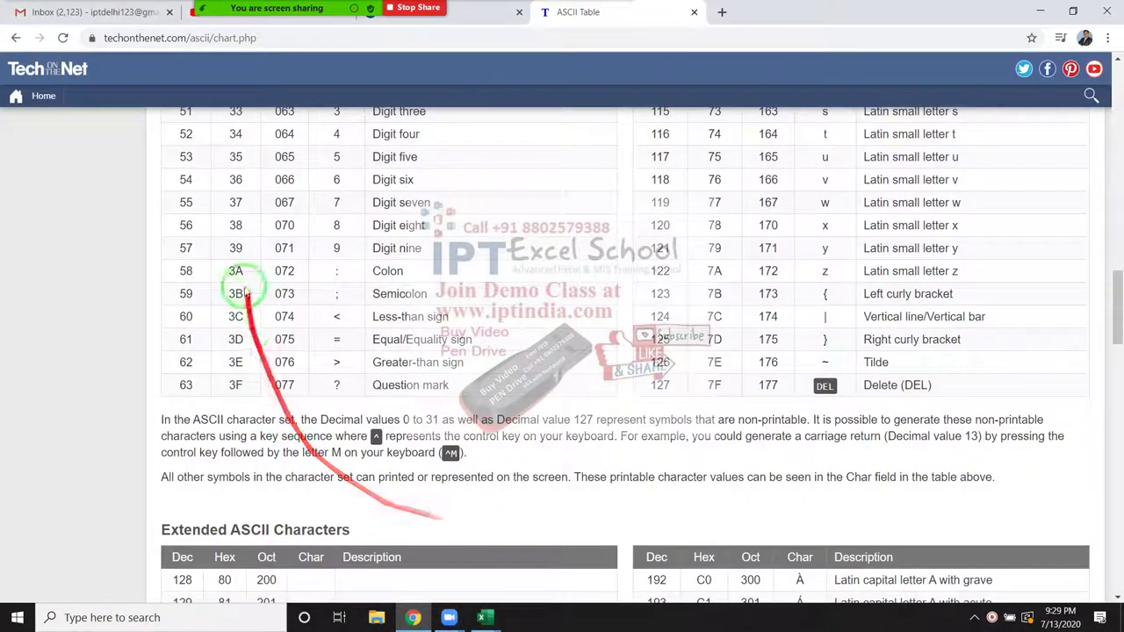
# Scroll through the ASCII chart and dismiss the meeting waiting-room notice.
pyautogui.scroll(2, 714, 358)
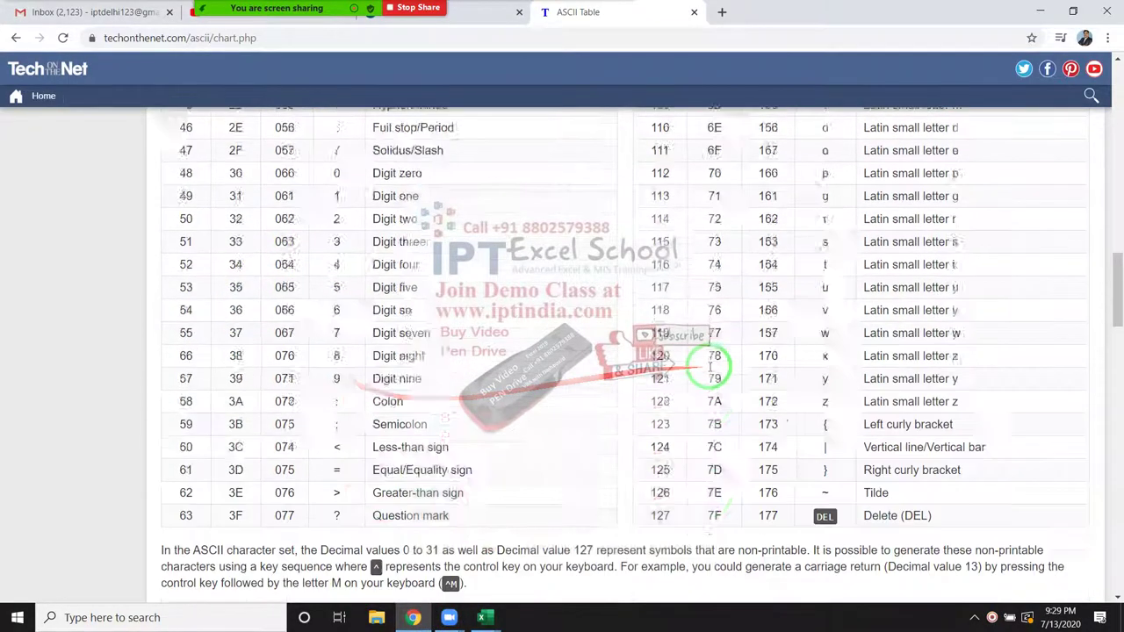
pyautogui.scroll(5, 715, 351)
pyautogui.scroll(5, 720, 351)
pyautogui.scroll(2, 747, 283)
pyautogui.scroll(4, 747, 283)
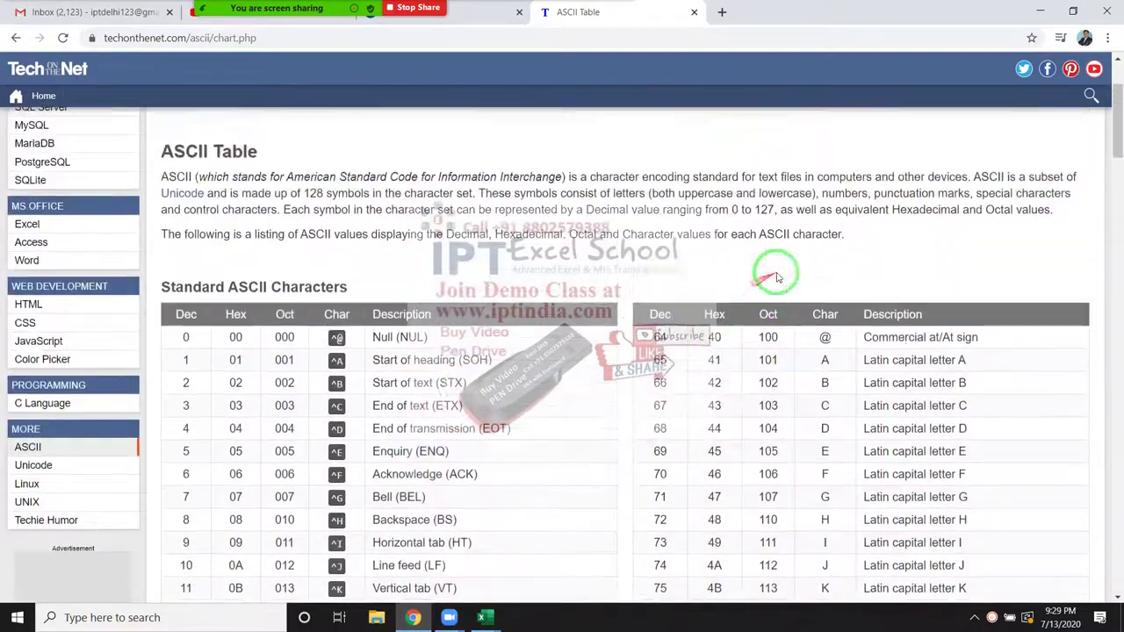
pyautogui.scroll(-2, 802, 395)
pyautogui.scroll(-5, 790, 417)
pyautogui.scroll(-4, 779, 427)
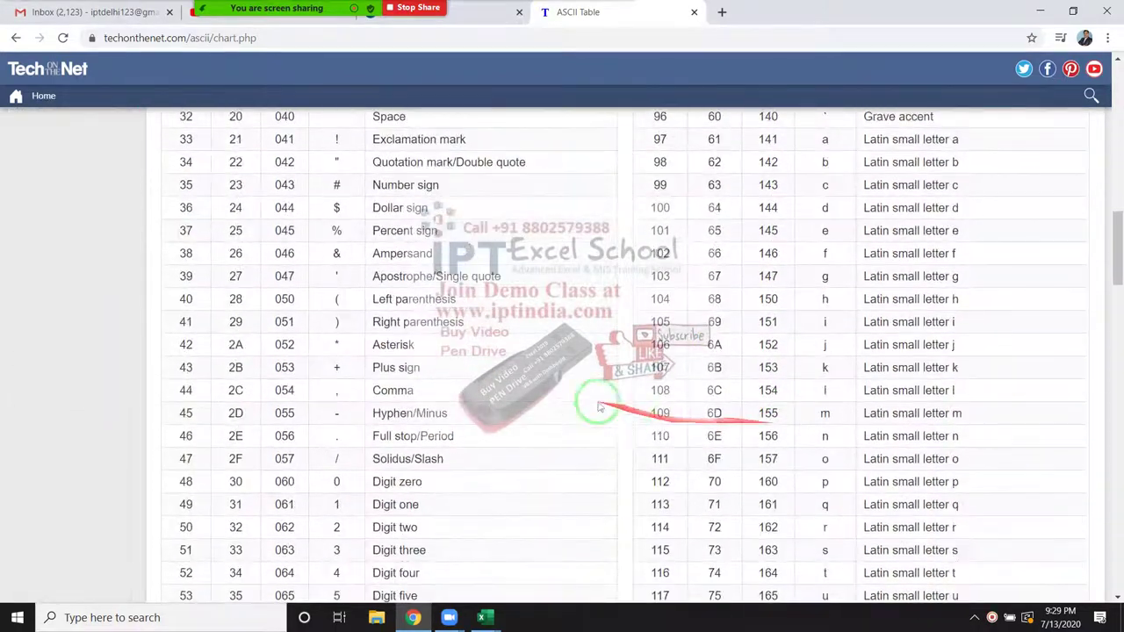
pyautogui.moveTo(336, 204); pyautogui.dragTo(340, 292)
pyautogui.scroll(-2, 342, 303)
pyautogui.scroll(3, 344, 311)
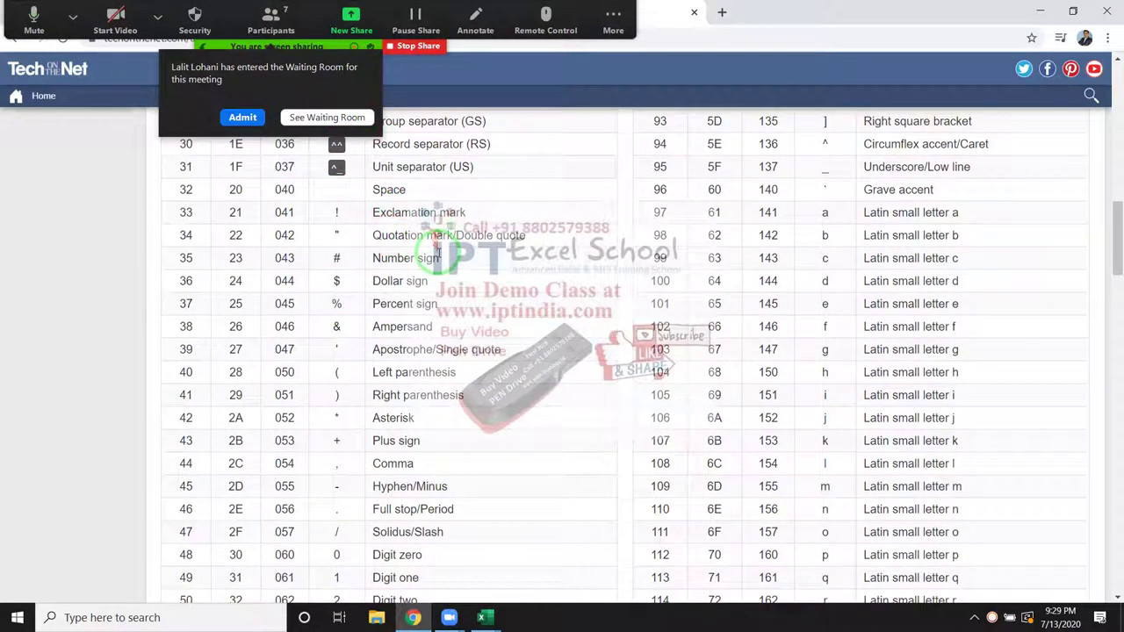
pyautogui.click(246, 120)
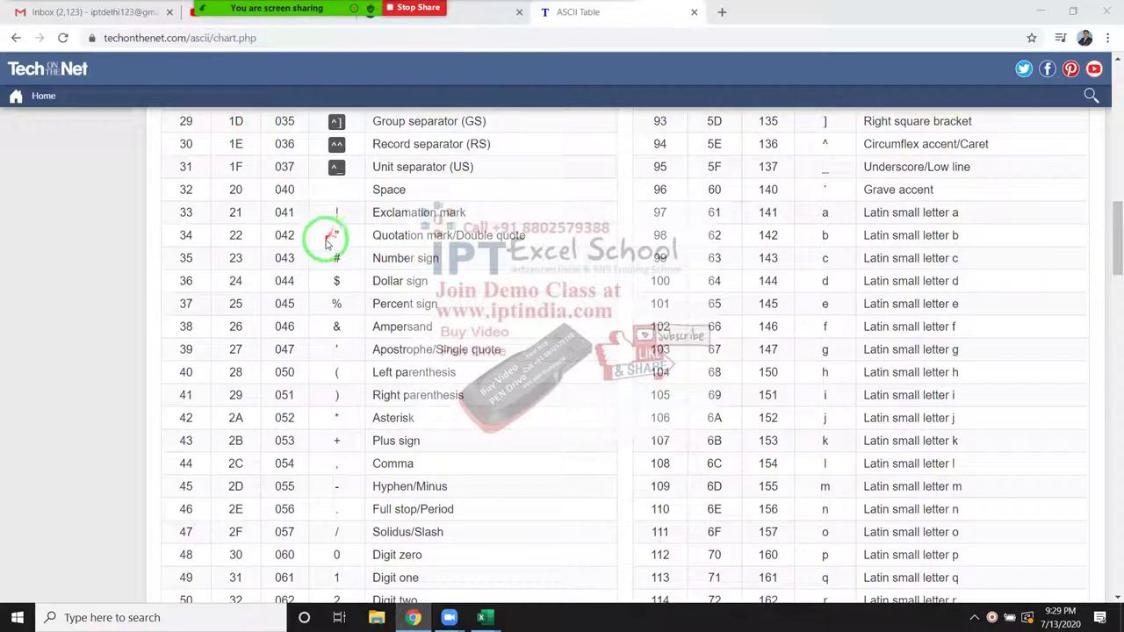
# Point out code 33 and the digits 0–9 at codes 48 through 57 in the chart.
pyautogui.doubleClick(187, 212)
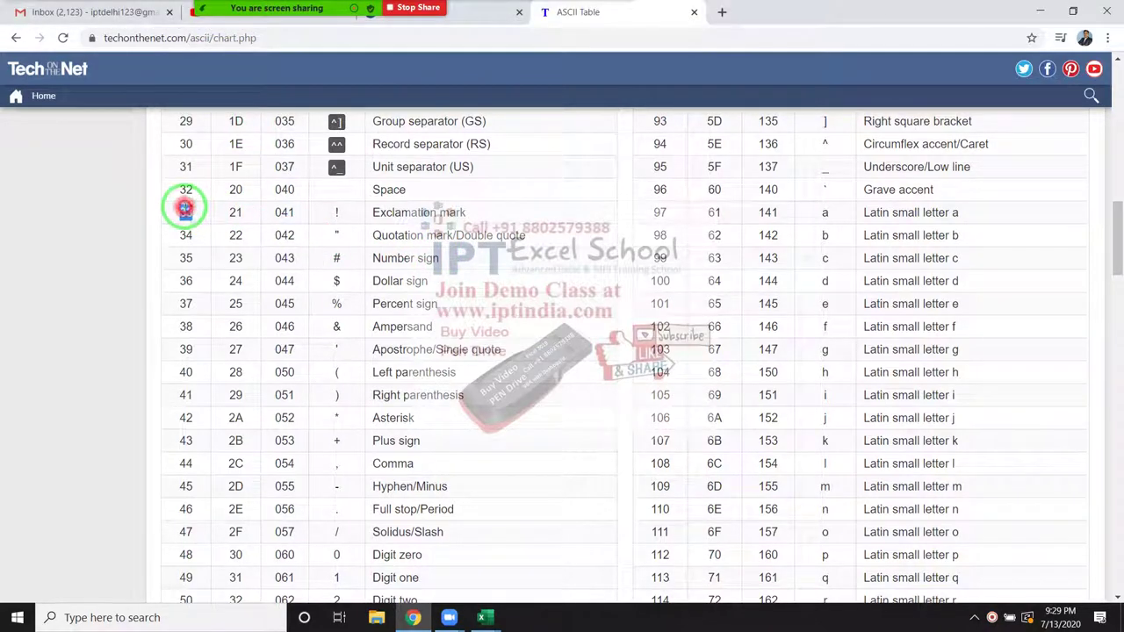
pyautogui.scroll(-3, 692, 436)
pyautogui.scroll(-3, 692, 436)
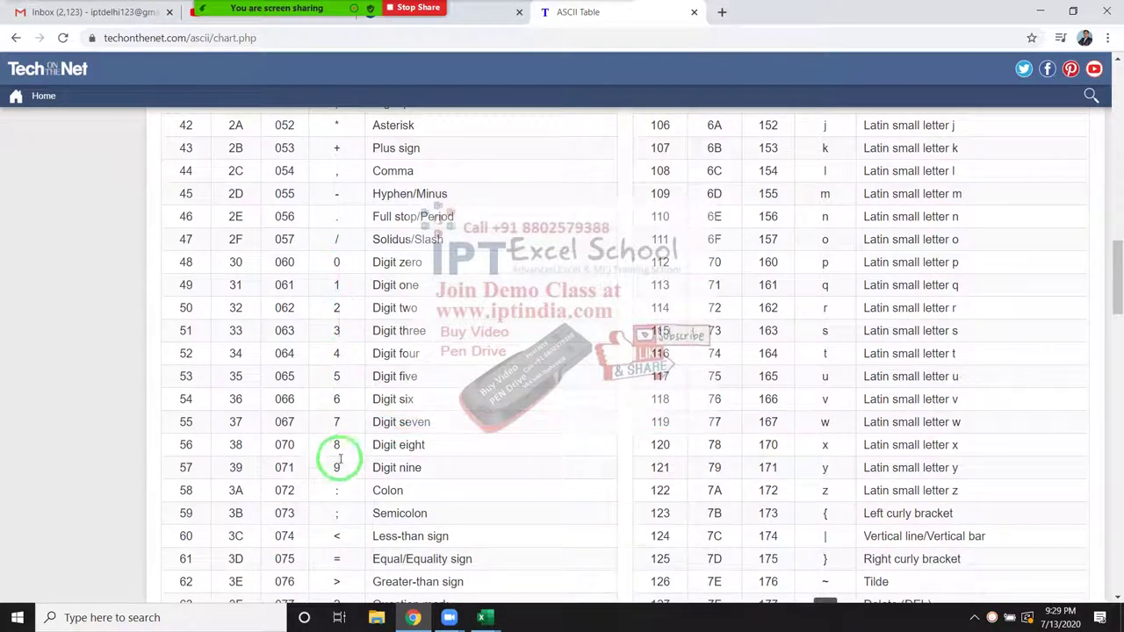
pyautogui.doubleClick(184, 262)
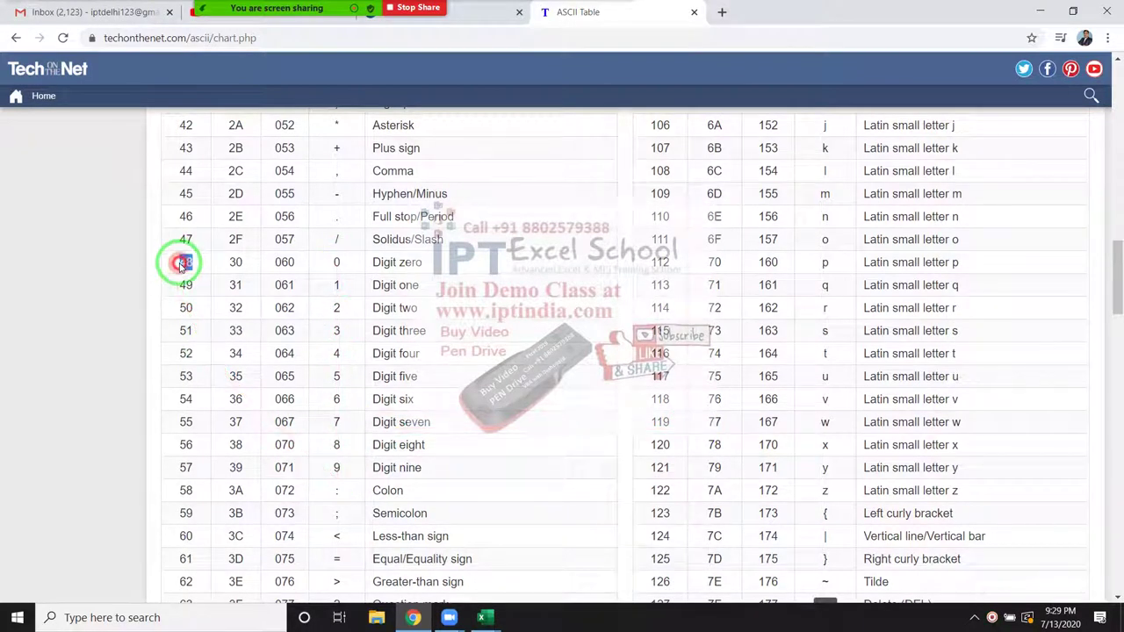
pyautogui.click(190, 463)
pyautogui.doubleClick(188, 464)
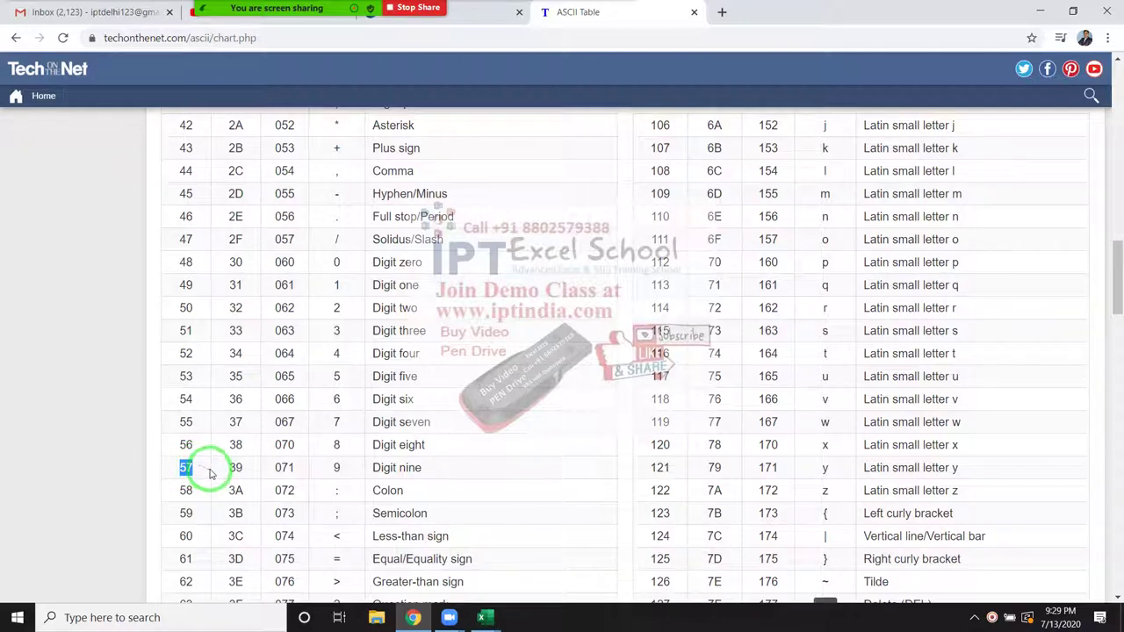
pyautogui.moveTo(212, 458); pyautogui.dragTo(505, 192)
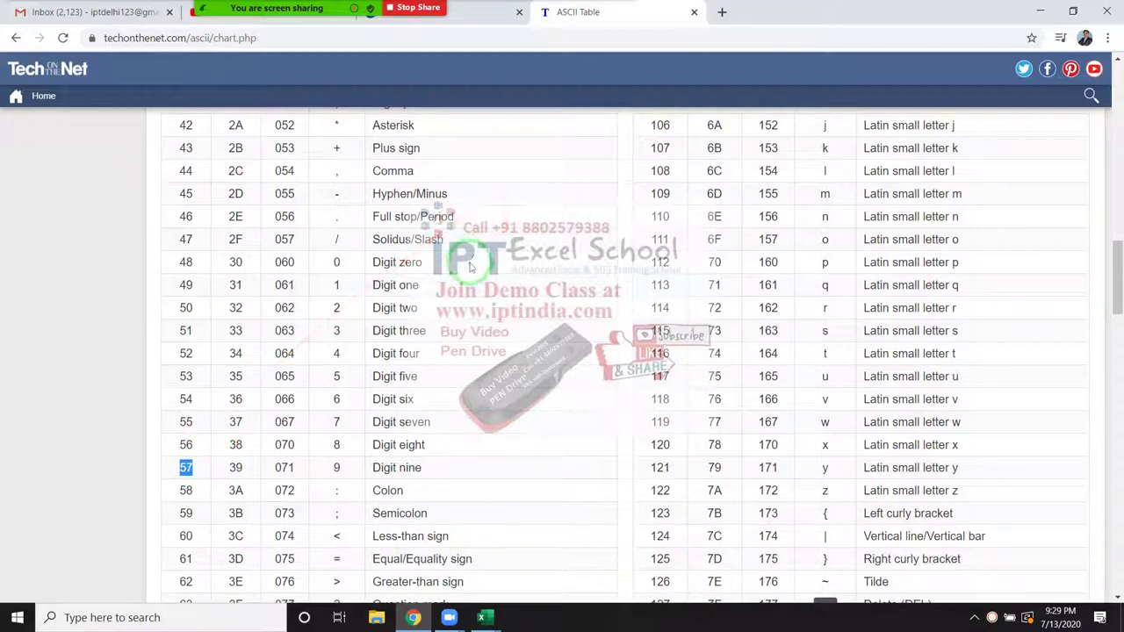
pyautogui.hotkey('alt', 'Tab')
pyautogui.hotkey('alt', 'Tab')
pyautogui.hotkey('alt', 'Tab')
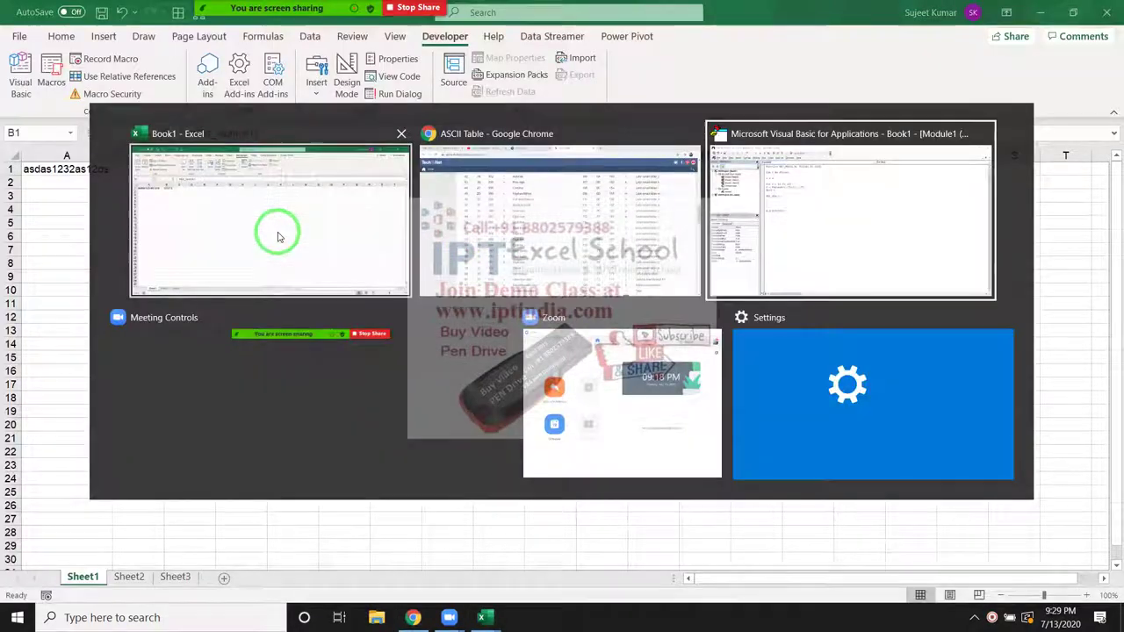
# Highlight the loop bounds 58 and 127 on Ext_Num's For i line.
pyautogui.click(289, 155)
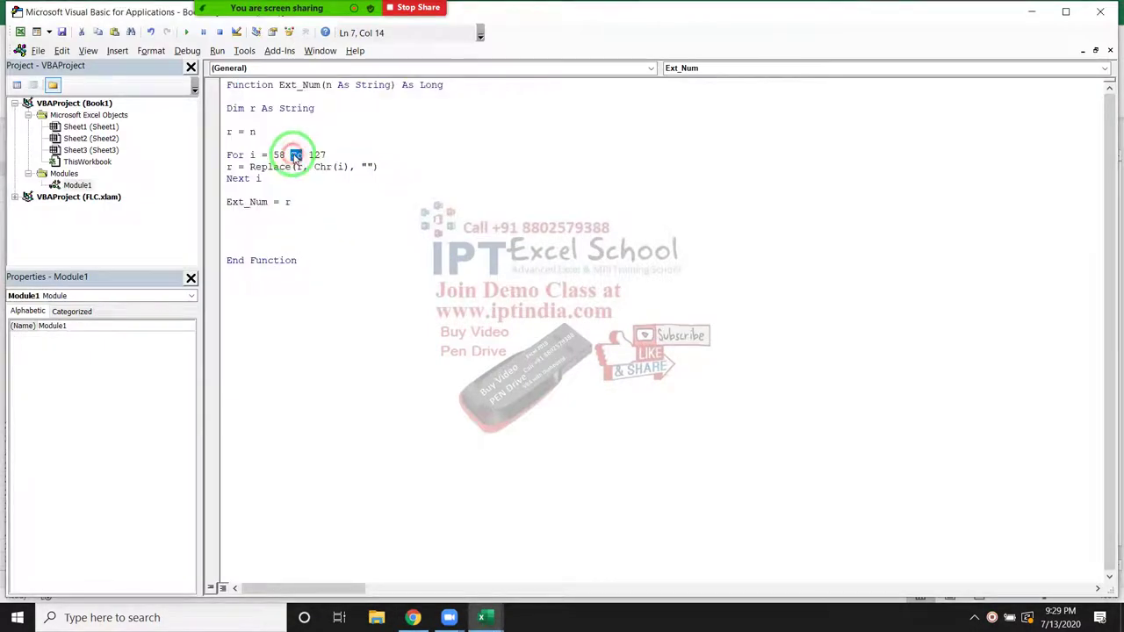
pyautogui.doubleClick(314, 156)
pyautogui.doubleClick(278, 156)
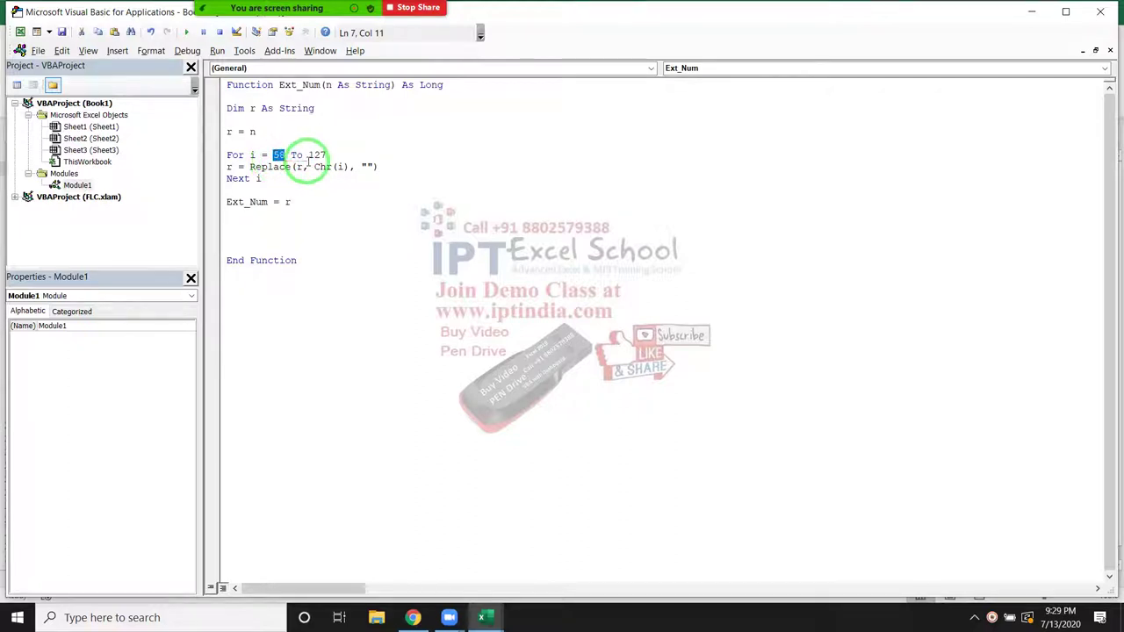
pyautogui.doubleClick(318, 155)
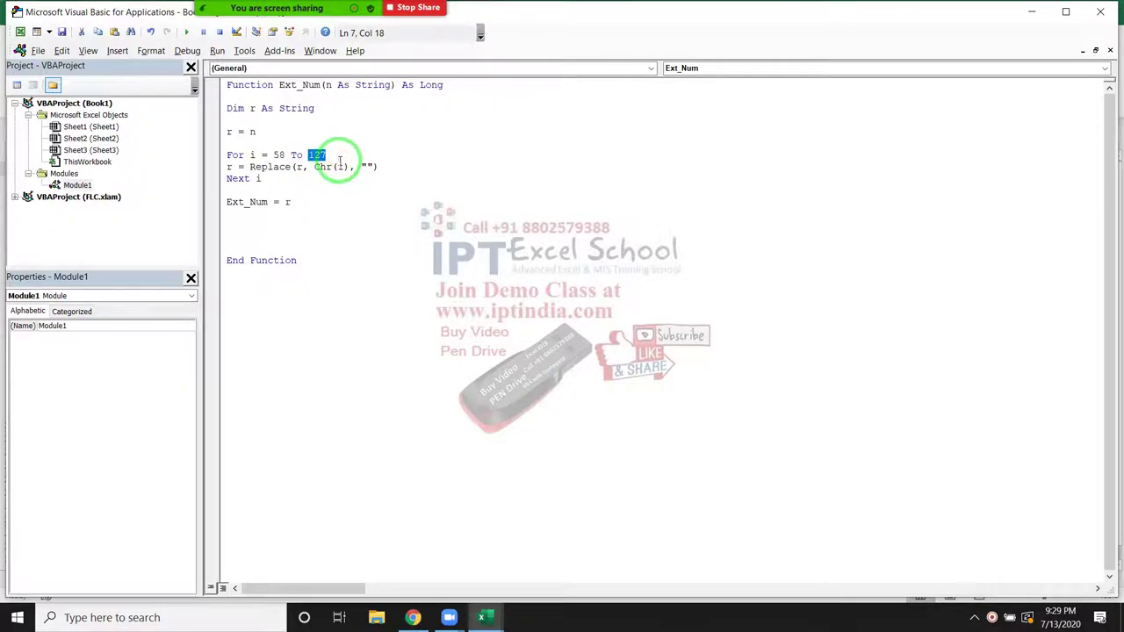
pyautogui.hotkey('alt', 'F11')
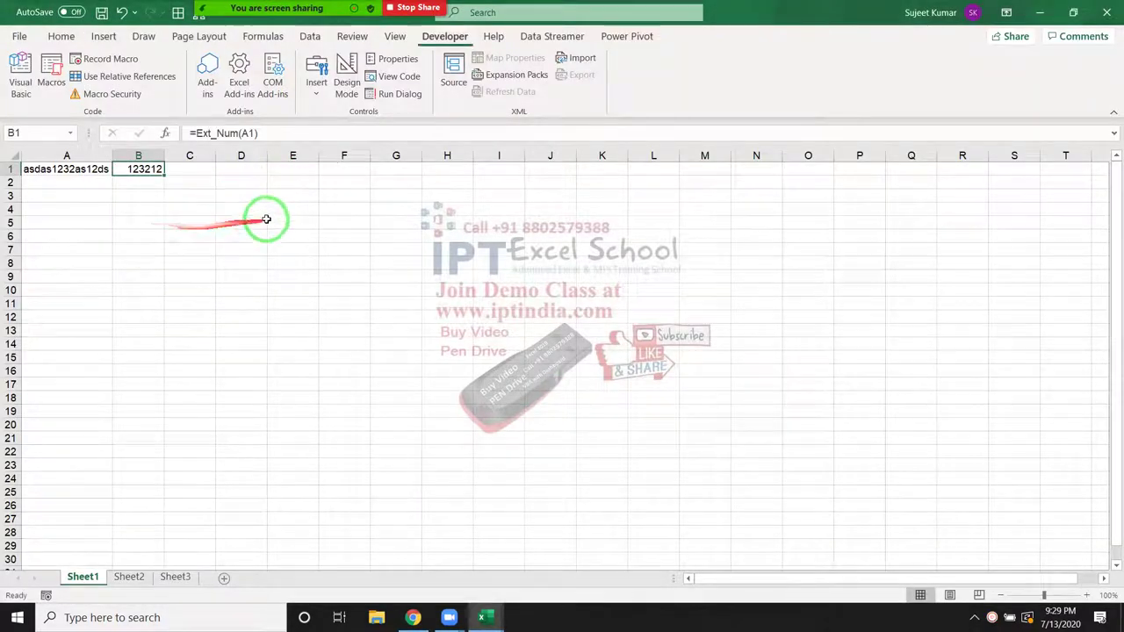
# Enter a =CHAR test formula in D5 to show a character from its code.
pyautogui.click(265, 219)
pyautogui.write('=ch')
pyautogui.press('Tab')
pyautogui.write('10)')
pyautogui.press('Return')
pyautogui.click(238, 222)
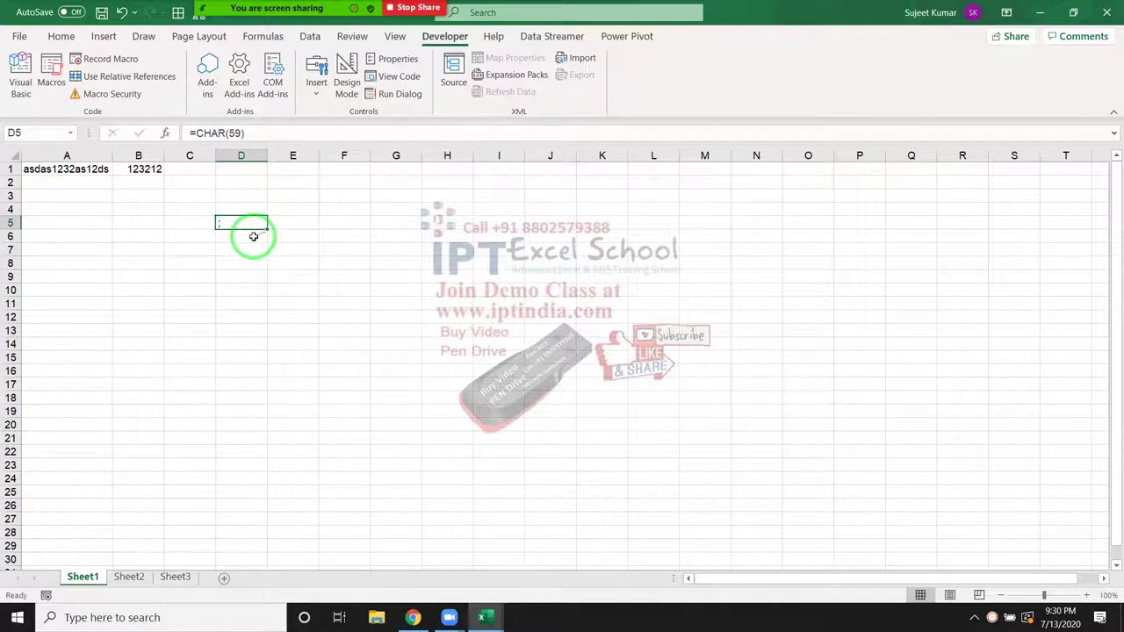
# Fill D6 and D7 with =CHAR(60) and =CHAR(70), showing < and F, and compare with A1's text.
pyautogui.click(251, 237)
pyautogui.hotkey('ctrl', 'd')
pyautogui.doubleClick(254, 236)
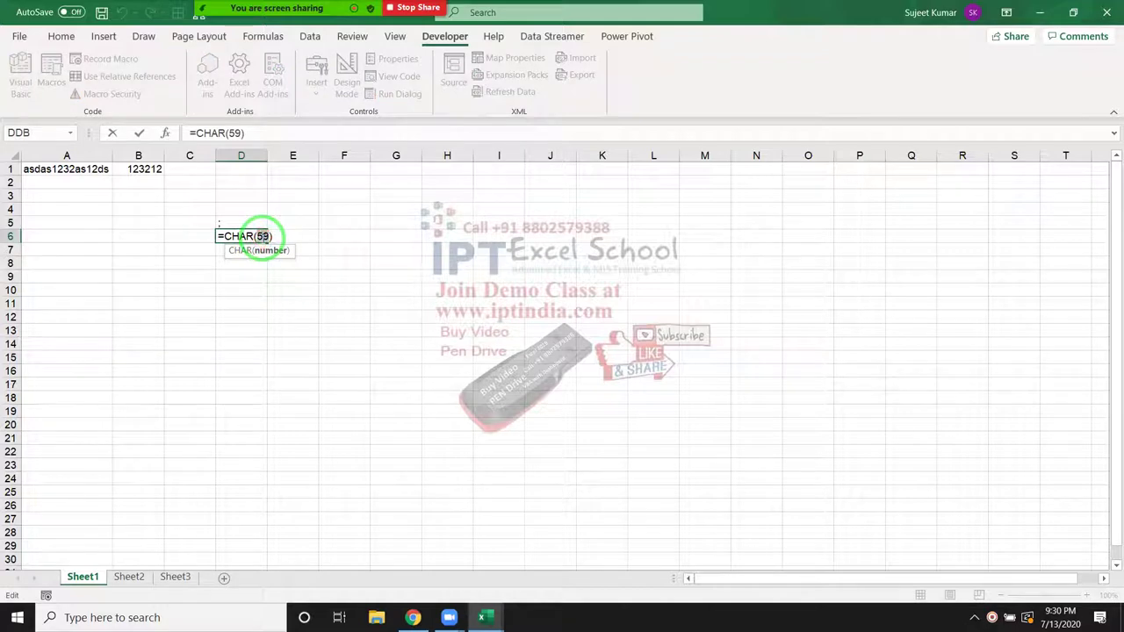
pyautogui.press('Return')
pyautogui.hotkey('ctrl', 'd')
pyautogui.doubleClick(260, 248)
pyautogui.write('70')
pyautogui.press('Return')
pyautogui.click(243, 250)
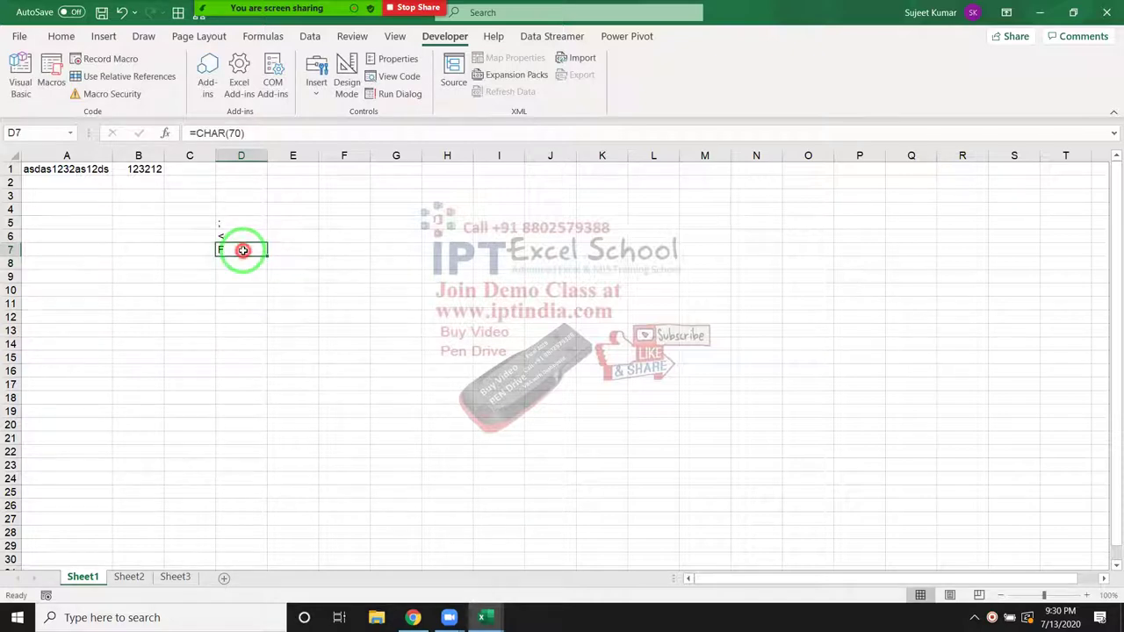
pyautogui.click(95, 176)
pyautogui.moveTo(244, 272); pyautogui.dragTo(247, 283)
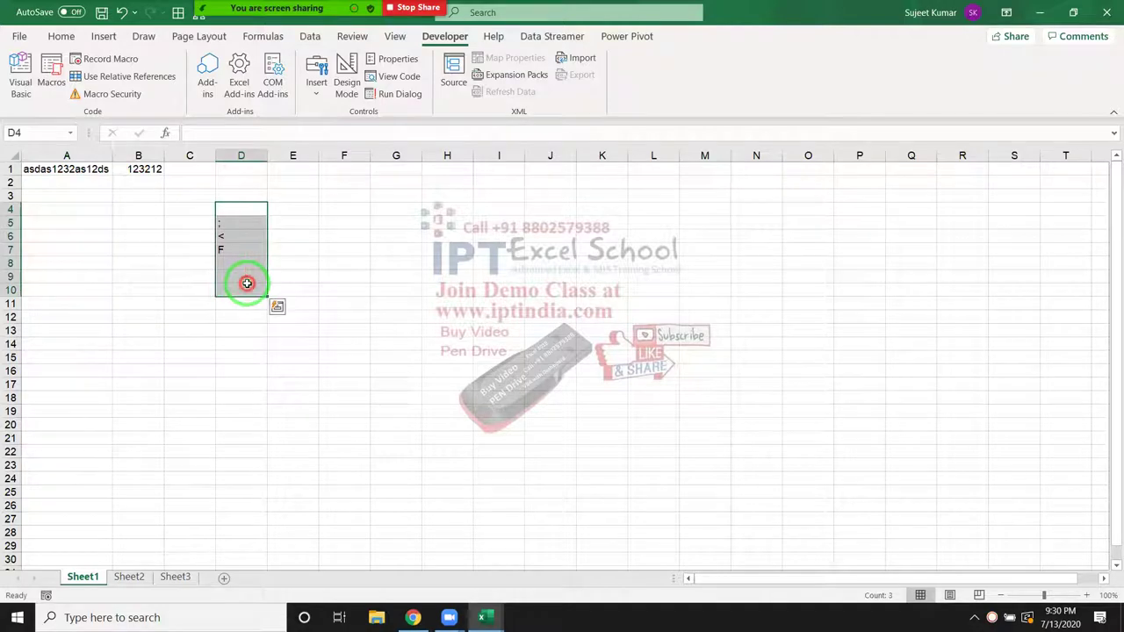
pyautogui.hotkey('alt', 'F11')
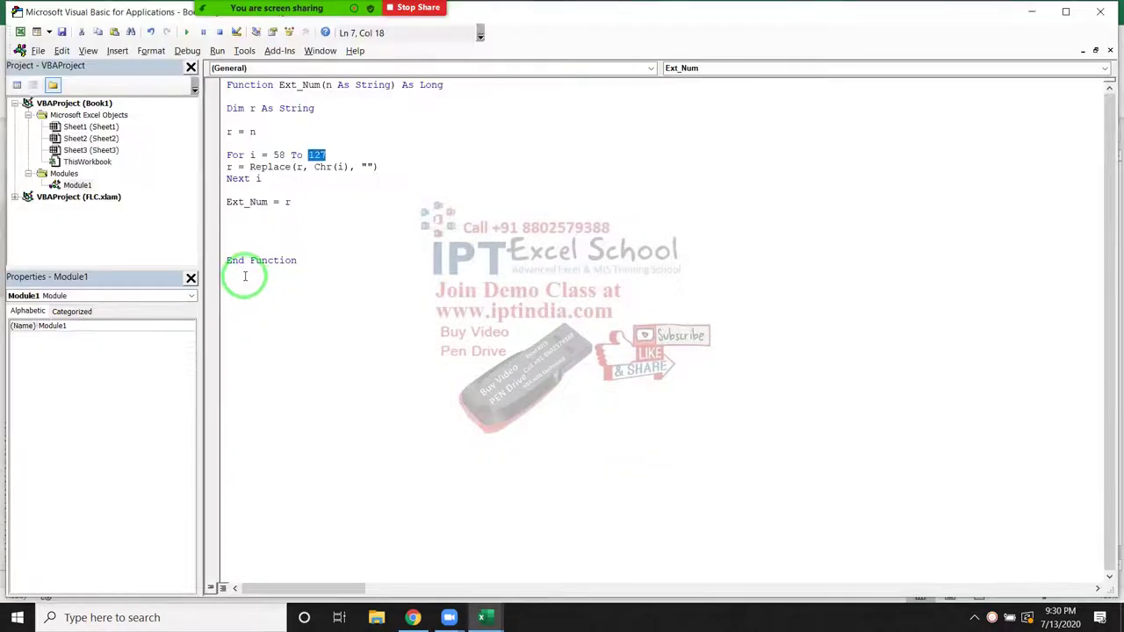
# Return to the techonthenet.com ASCII Table in Chrome and scroll to its top.
pyautogui.click(317, 234)
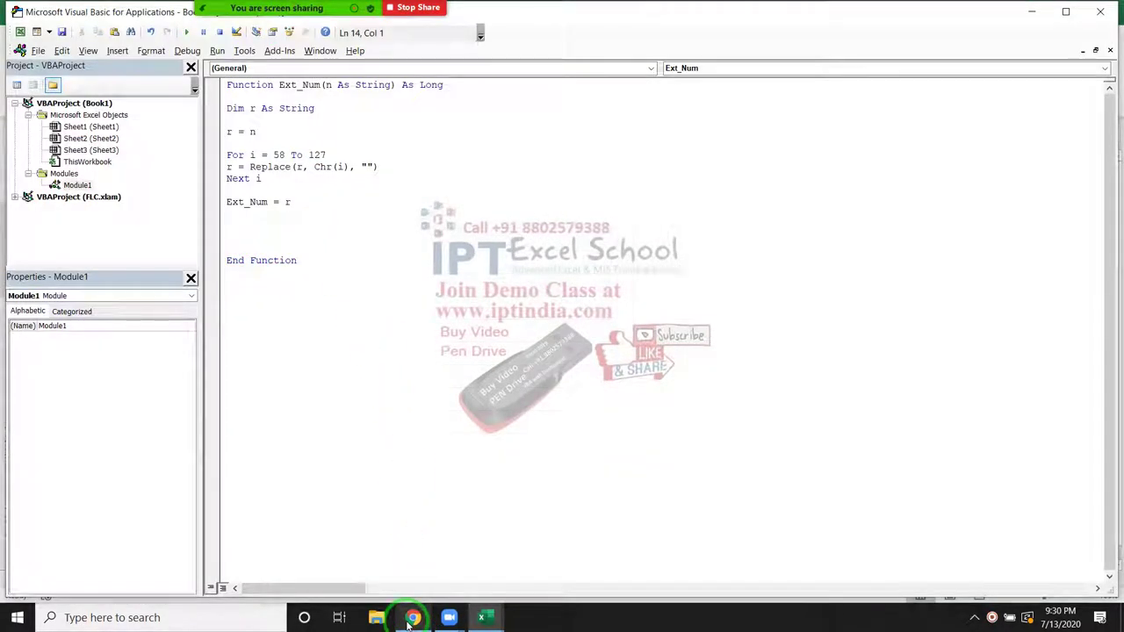
pyautogui.click(412, 617)
pyautogui.scroll(3, 590, 259)
pyautogui.scroll(4, 590, 259)
pyautogui.scroll(5, 590, 259)
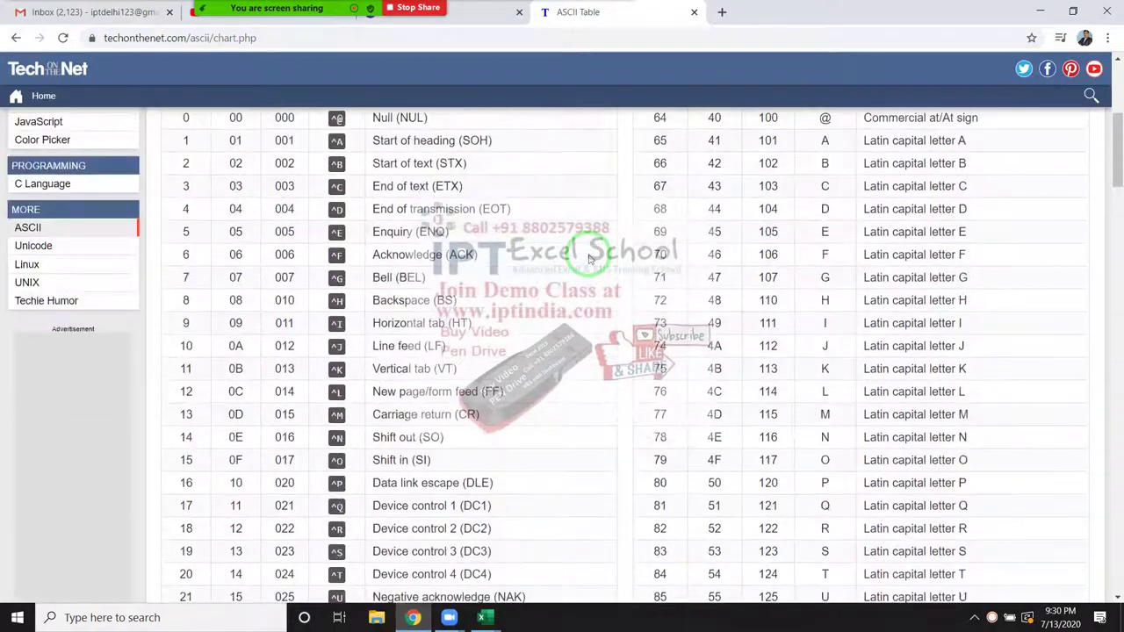
pyautogui.scroll(4, 590, 259)
pyautogui.scroll(1, 590, 259)
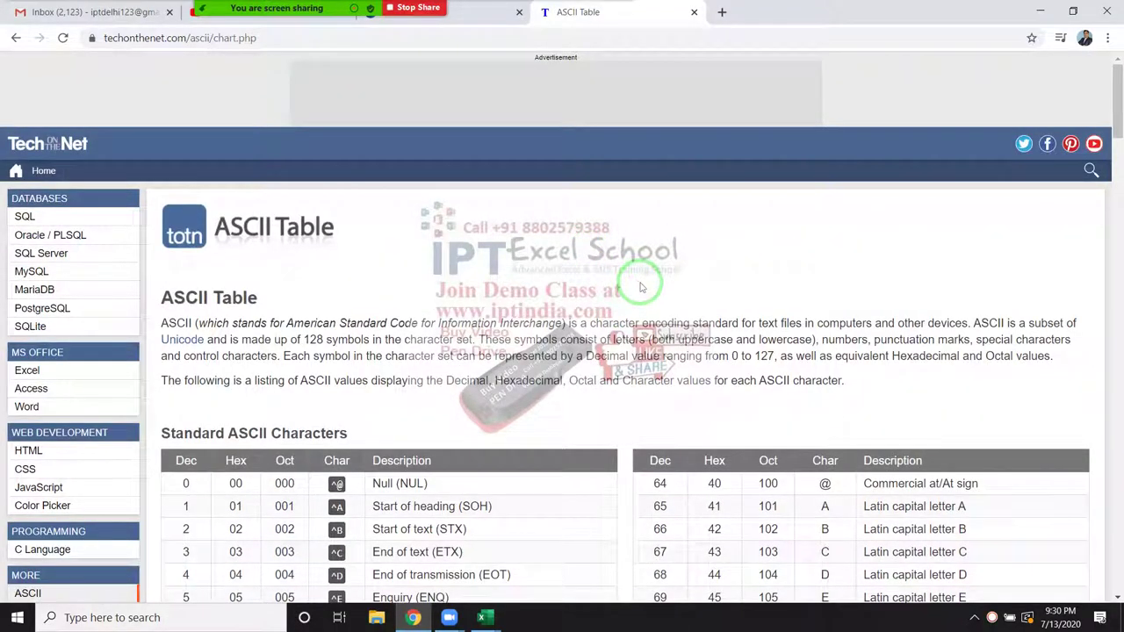